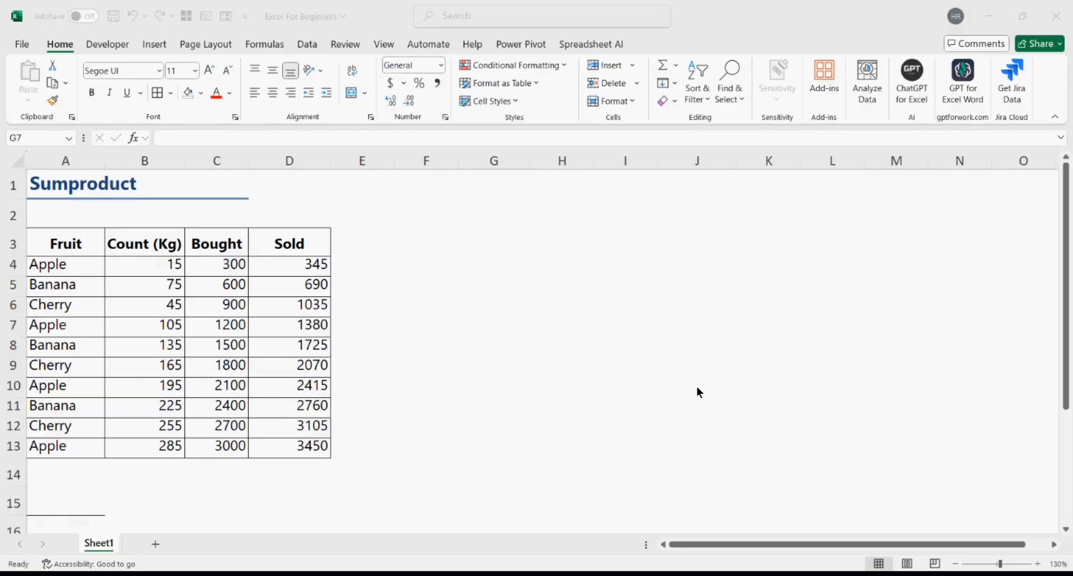
# - Review the Fruit, Count (Kg), Bought and Sold columns of the table
pyautogui.click(78, 239)
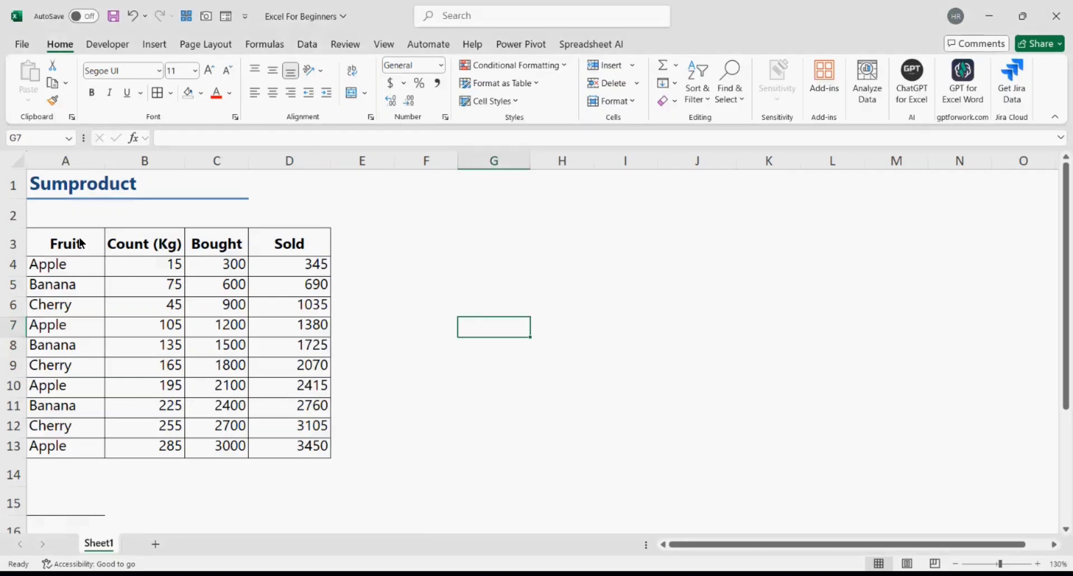
pyautogui.moveTo(80, 240); pyautogui.dragTo(85, 444)
pyautogui.moveTo(151, 247); pyautogui.dragTo(167, 448)
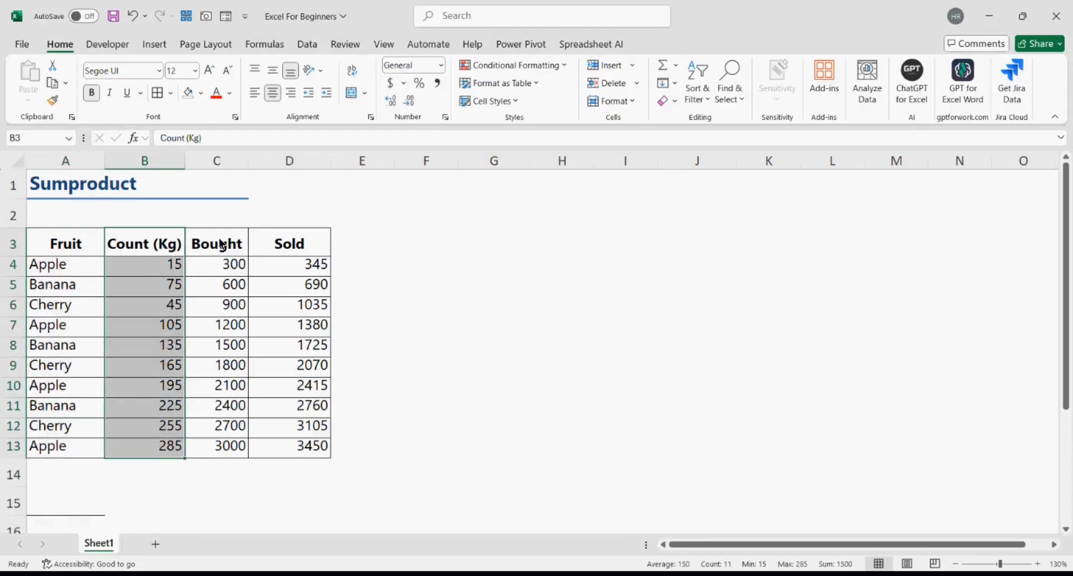
pyautogui.click(223, 263)
pyautogui.moveTo(221, 245); pyautogui.dragTo(226, 455)
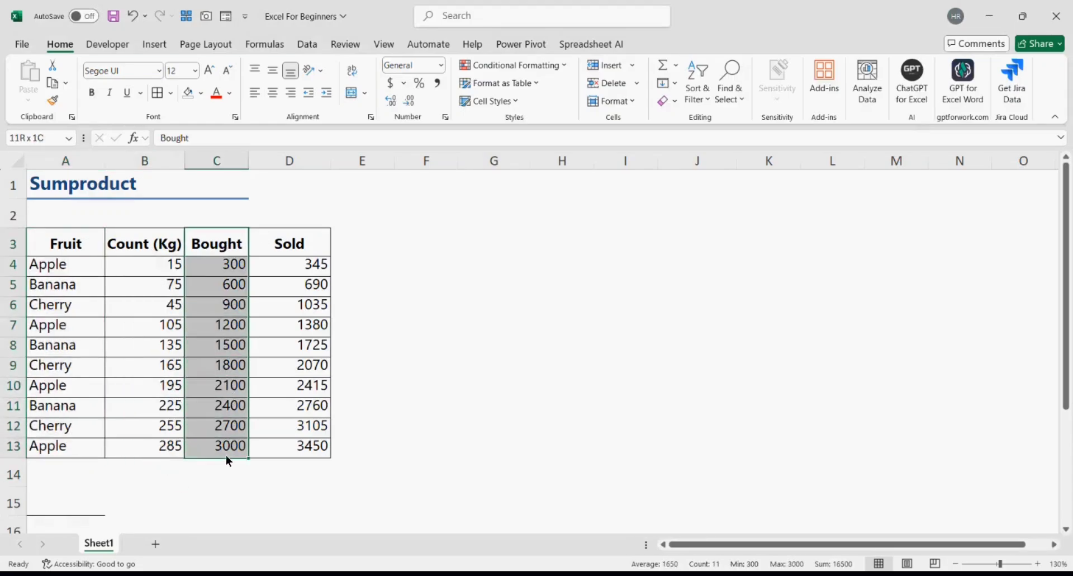
pyautogui.moveTo(296, 245); pyautogui.dragTo(293, 434)
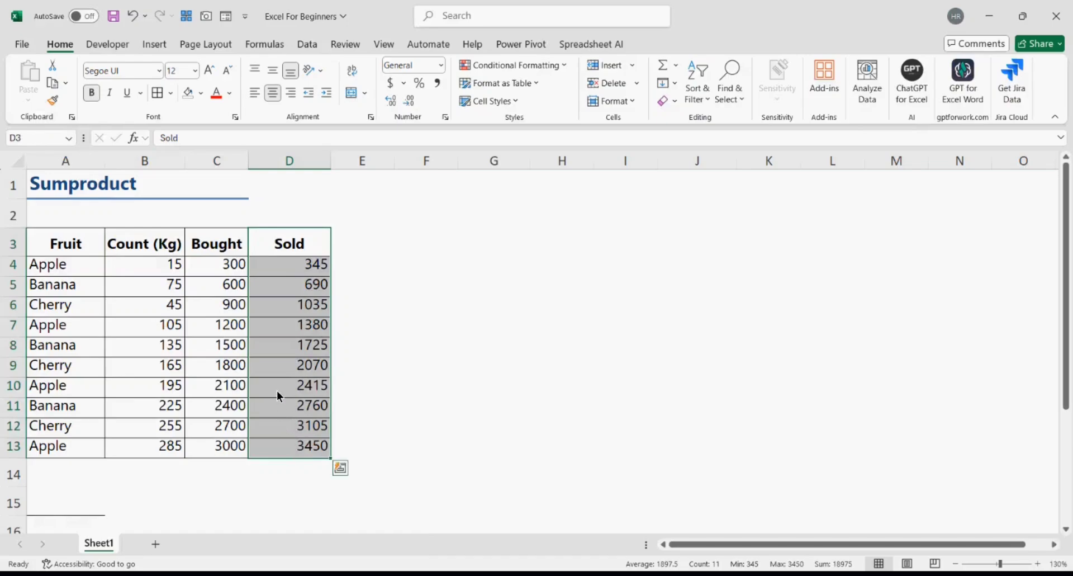
# - In A15, start a SUMPRODUCT formula with the difference D4:D13-C4:C13
pyautogui.click(67, 500)
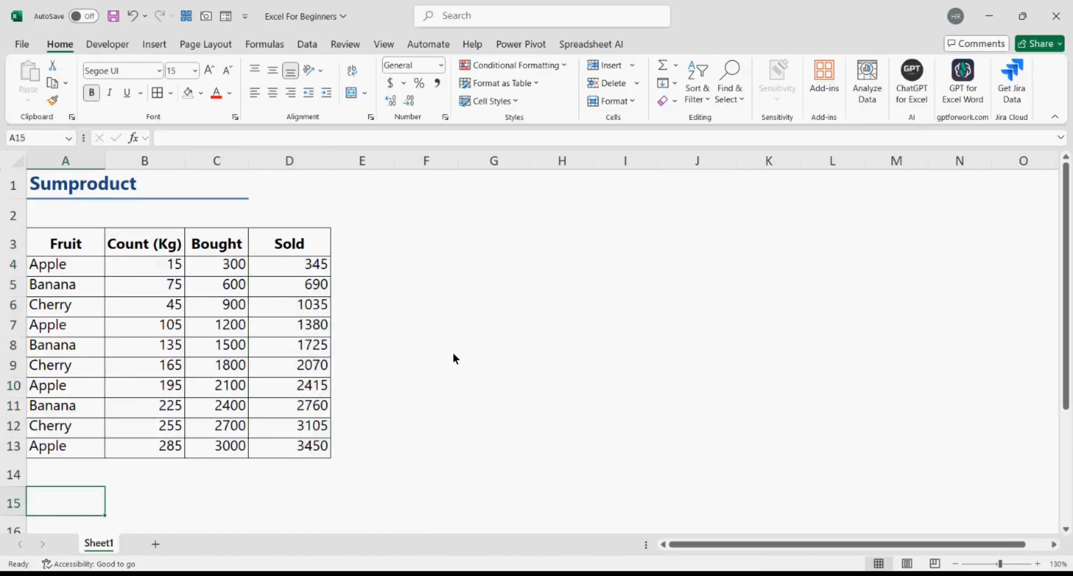
pyautogui.write('=sumpro')
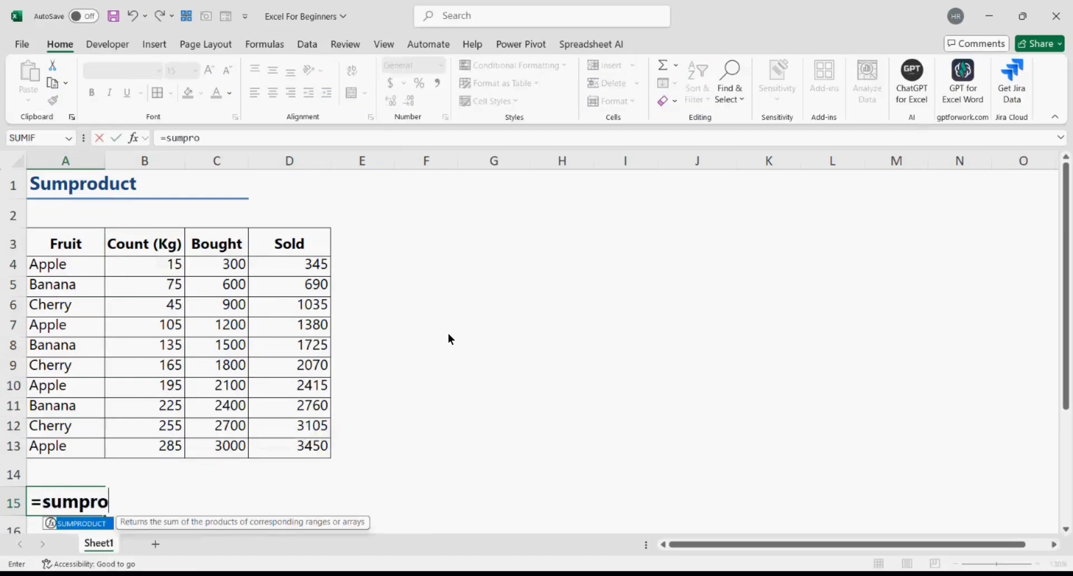
pyautogui.press('Tab')
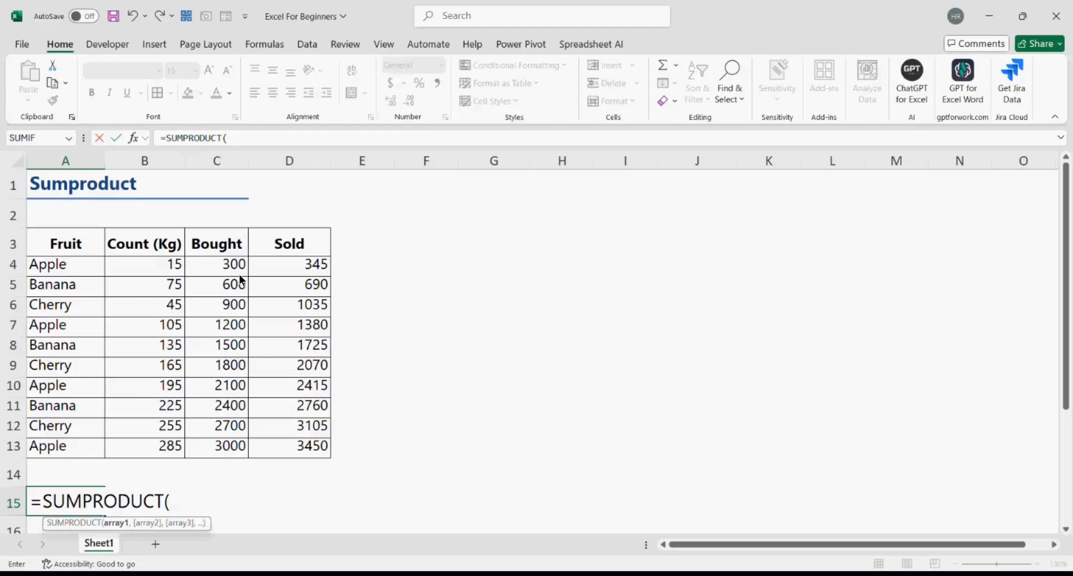
pyautogui.moveTo(258, 266); pyautogui.dragTo(301, 453)
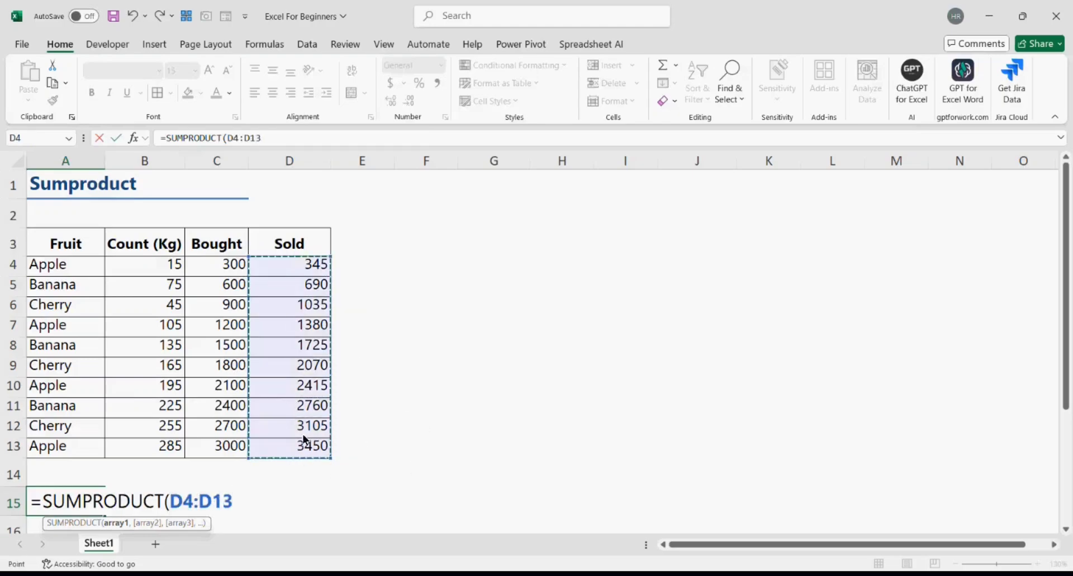
pyautogui.click(268, 140)
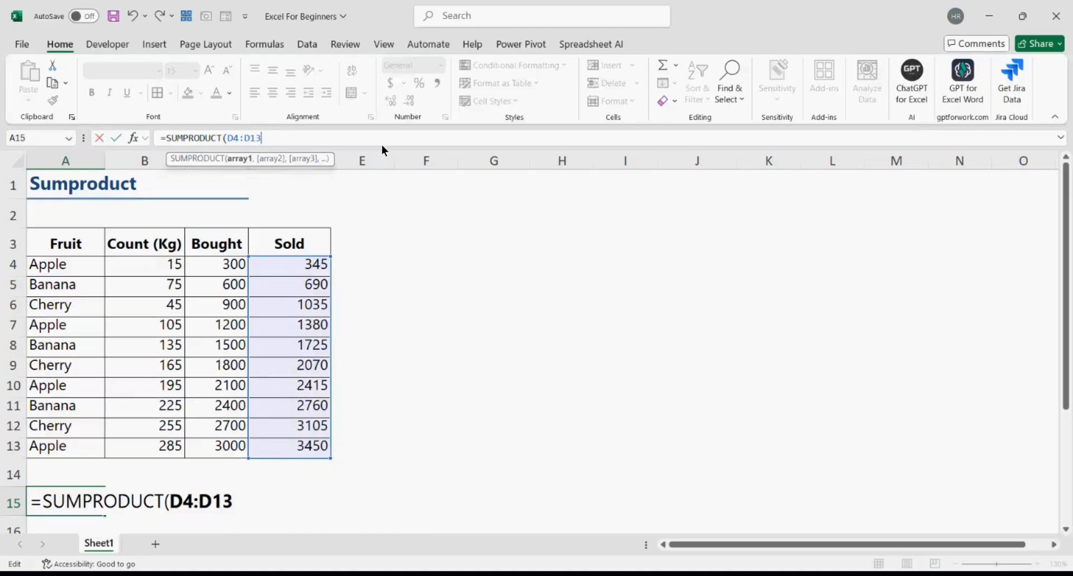
pyautogui.write('-')
pyautogui.moveTo(238, 265); pyautogui.dragTo(222, 447)
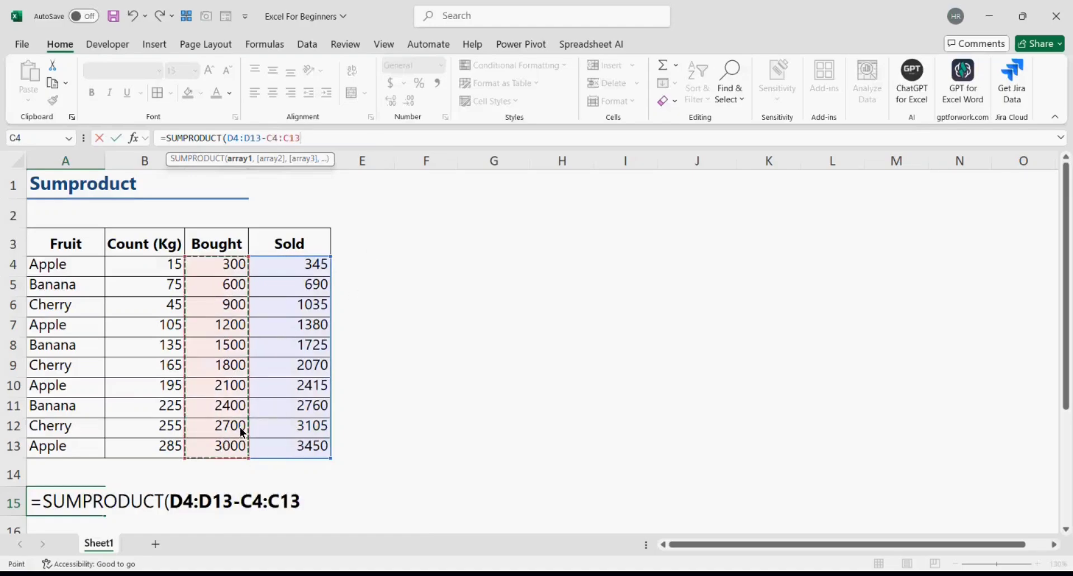
# - Bracket the difference, add Count (Kg) B4:B13 as the second array, and commit to get 481275
pyautogui.write(')')
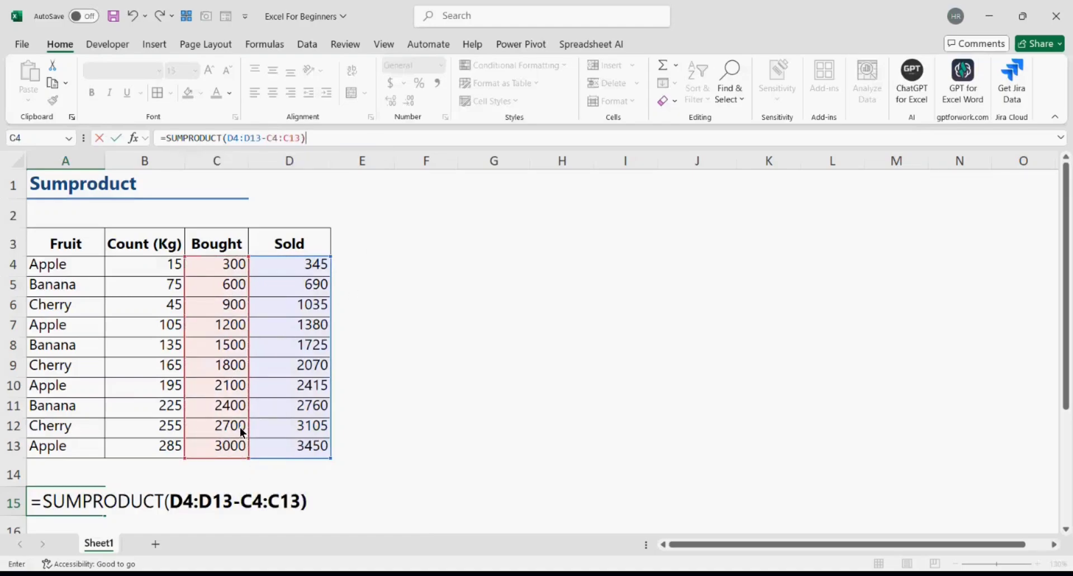
pyautogui.click(227, 139)
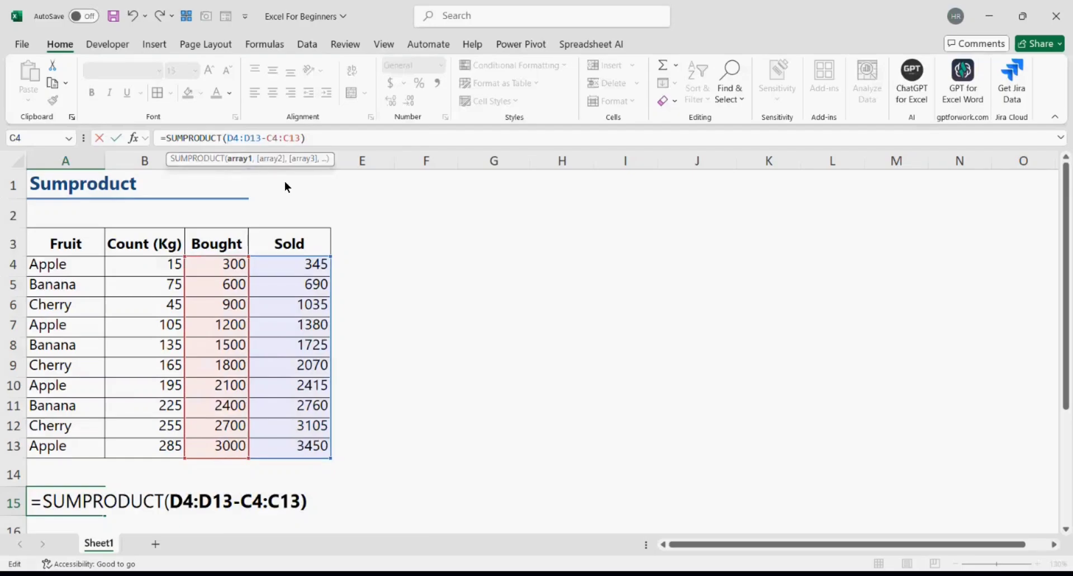
pyautogui.write('(')
pyautogui.click(329, 140)
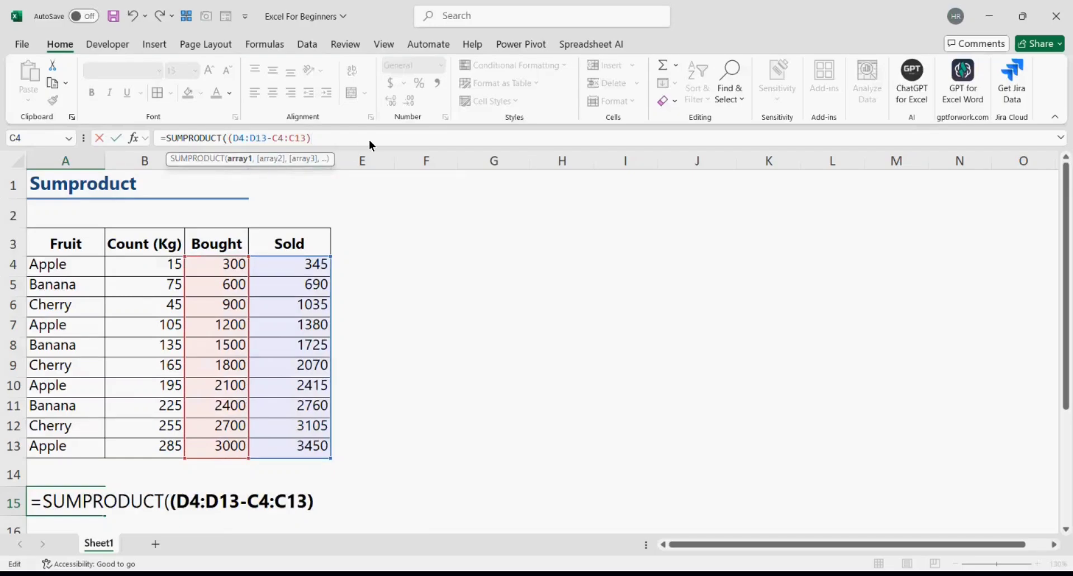
pyautogui.write(',')
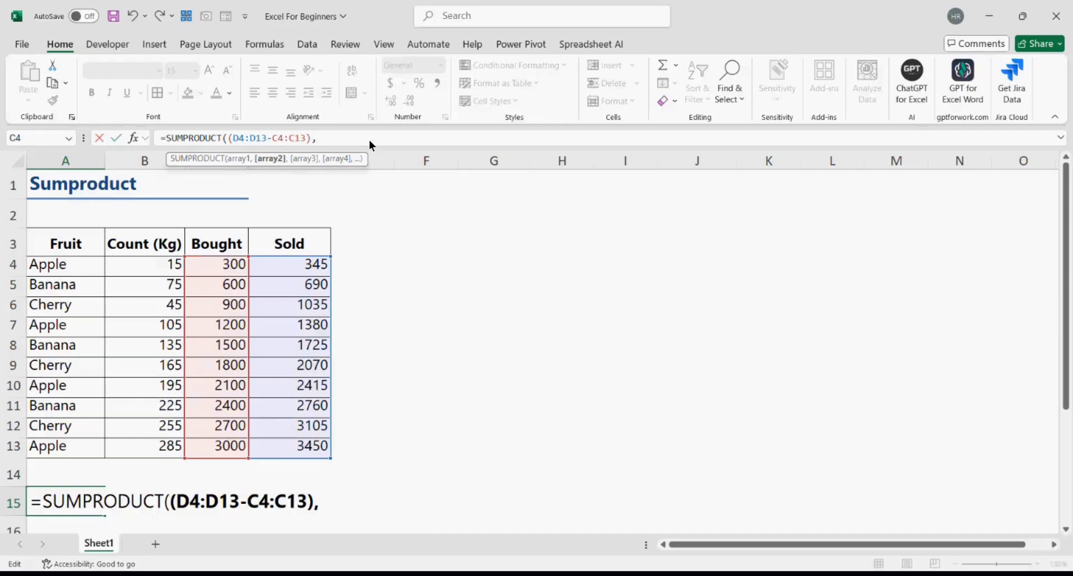
pyautogui.moveTo(162, 263); pyautogui.dragTo(147, 445)
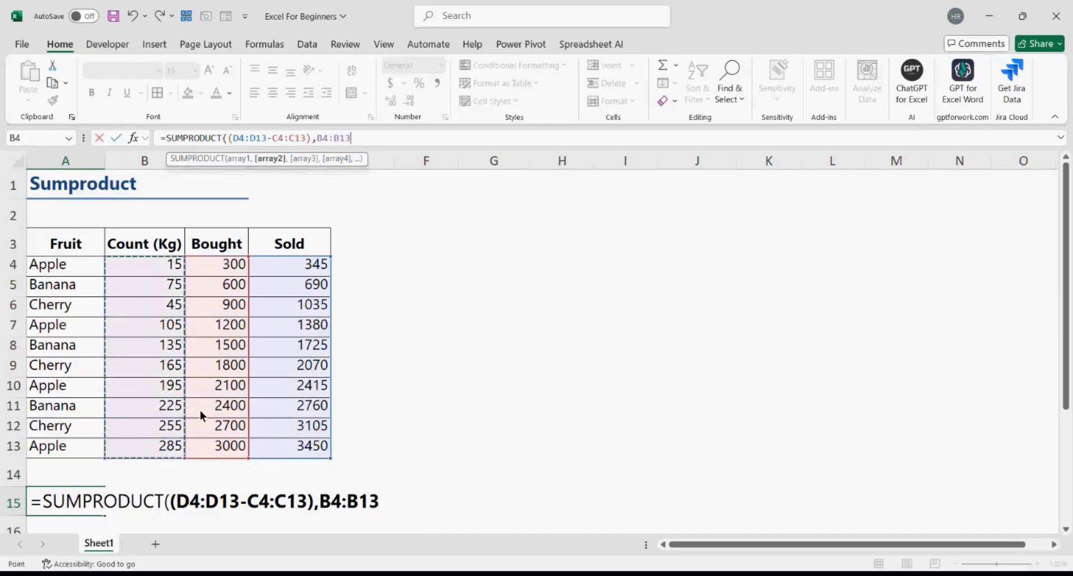
pyautogui.write(')')
pyautogui.press('Return')
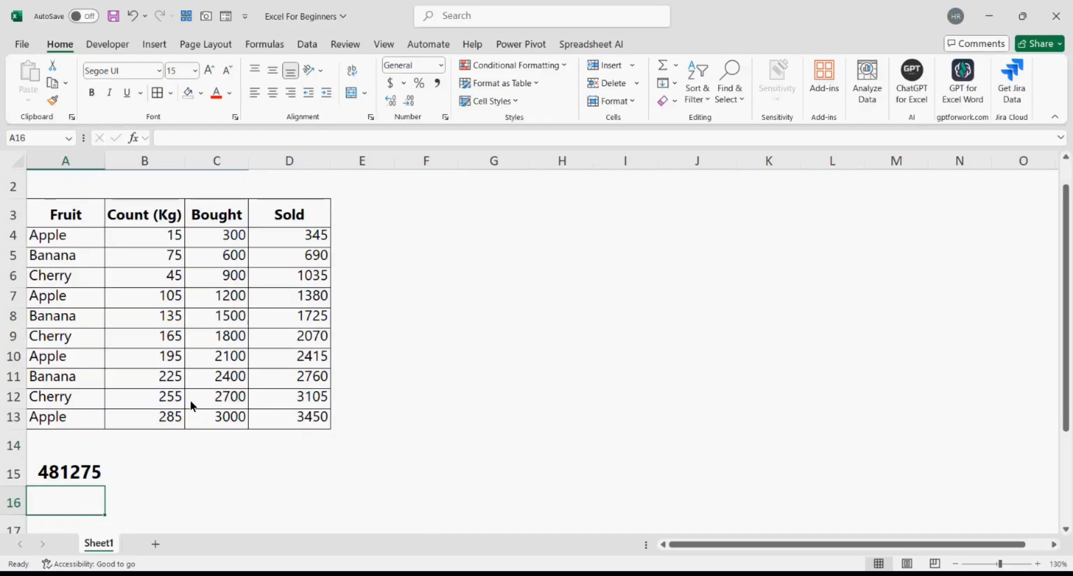
# - Enter =D4-C4 in F4 and fill it down to F13
pyautogui.scroll(1, 175, 490)
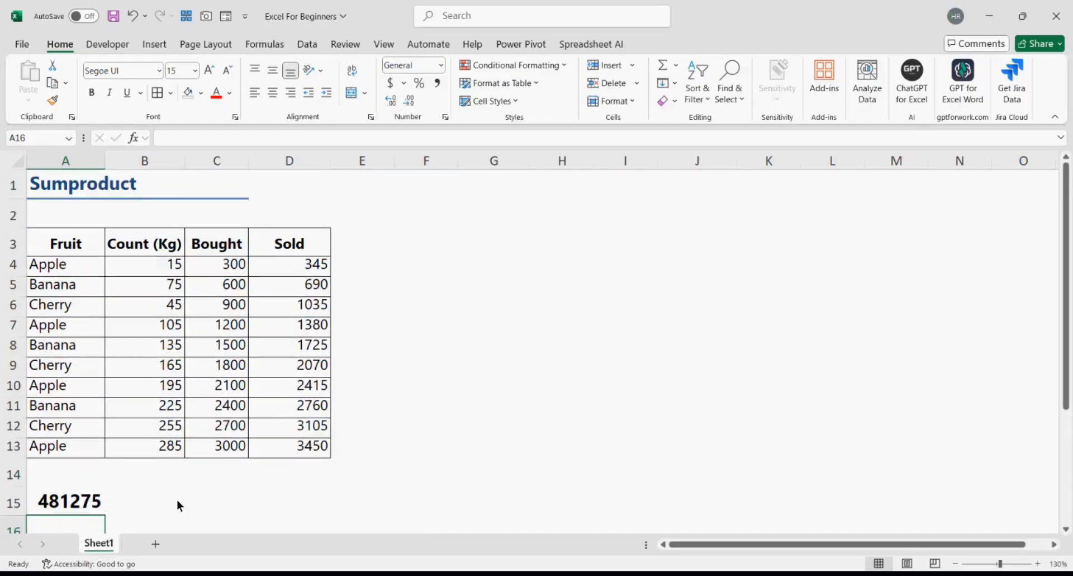
pyautogui.click(428, 267)
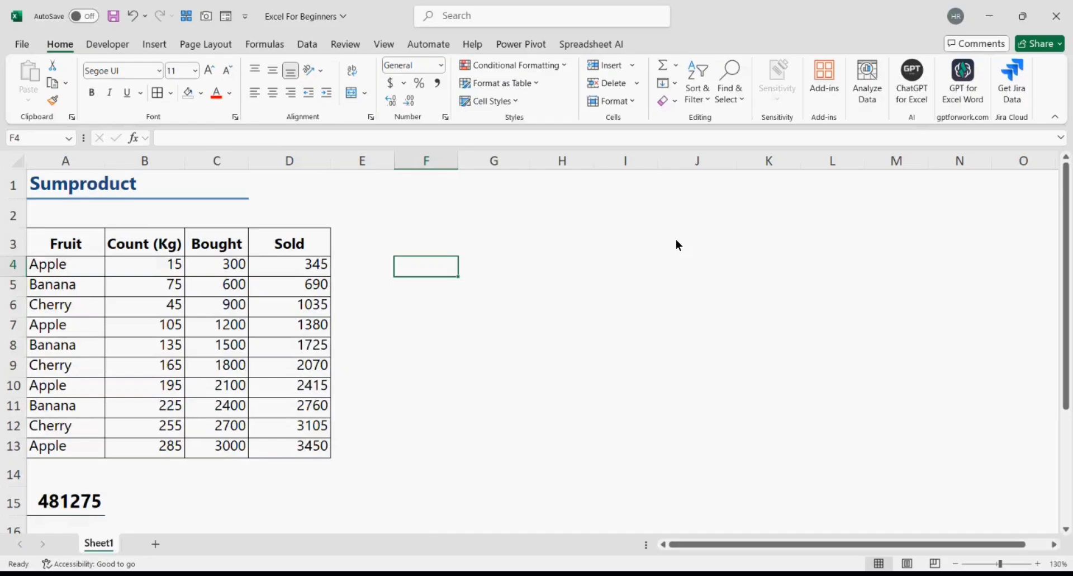
pyautogui.write('=')
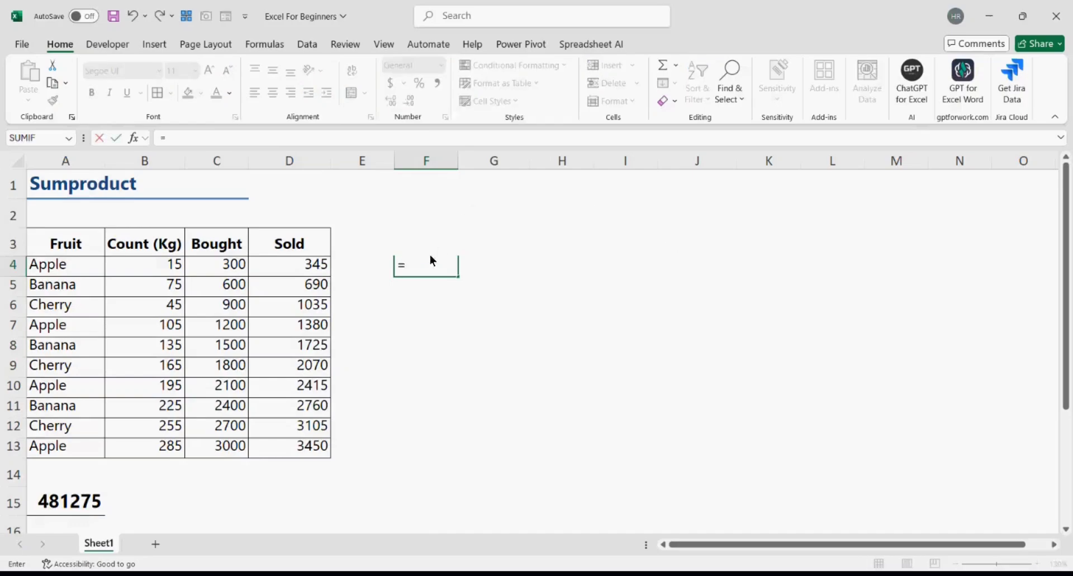
pyautogui.click(306, 265)
pyautogui.write('-')
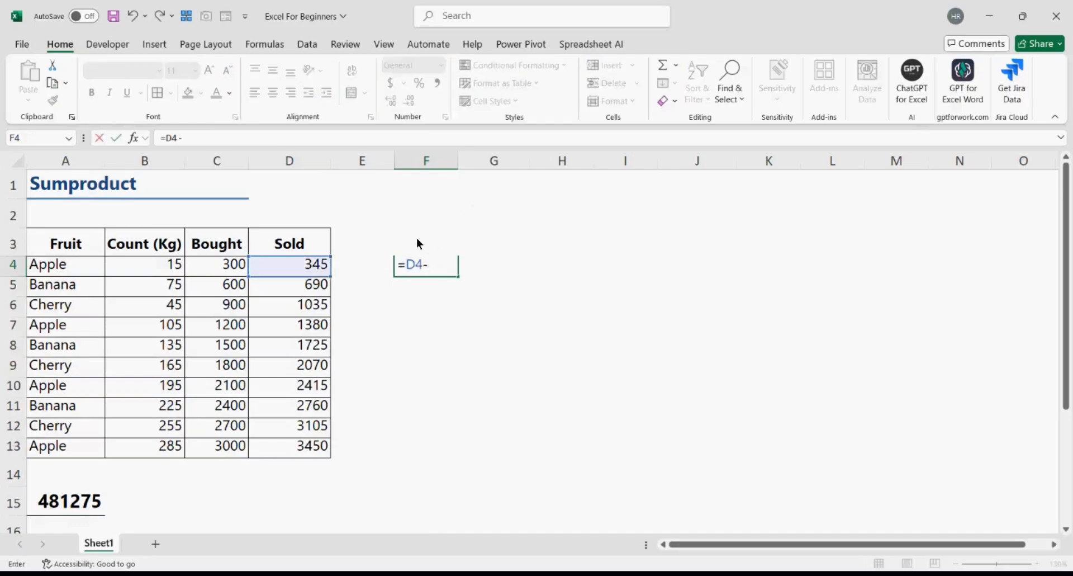
pyautogui.click(235, 266)
pyautogui.press('Return')
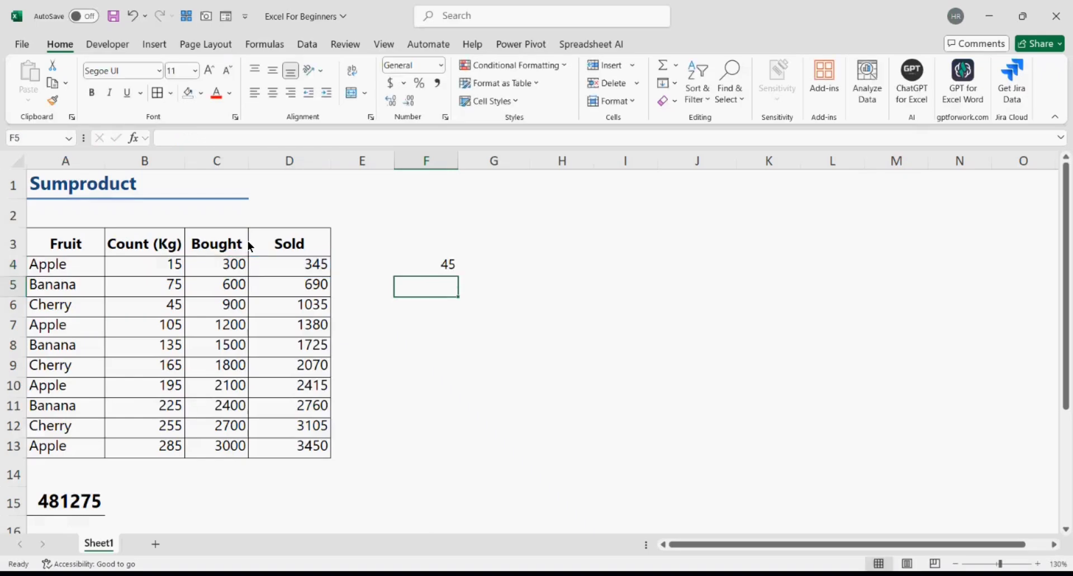
pyautogui.click(424, 266)
pyautogui.moveTo(424, 266); pyautogui.dragTo(407, 450)
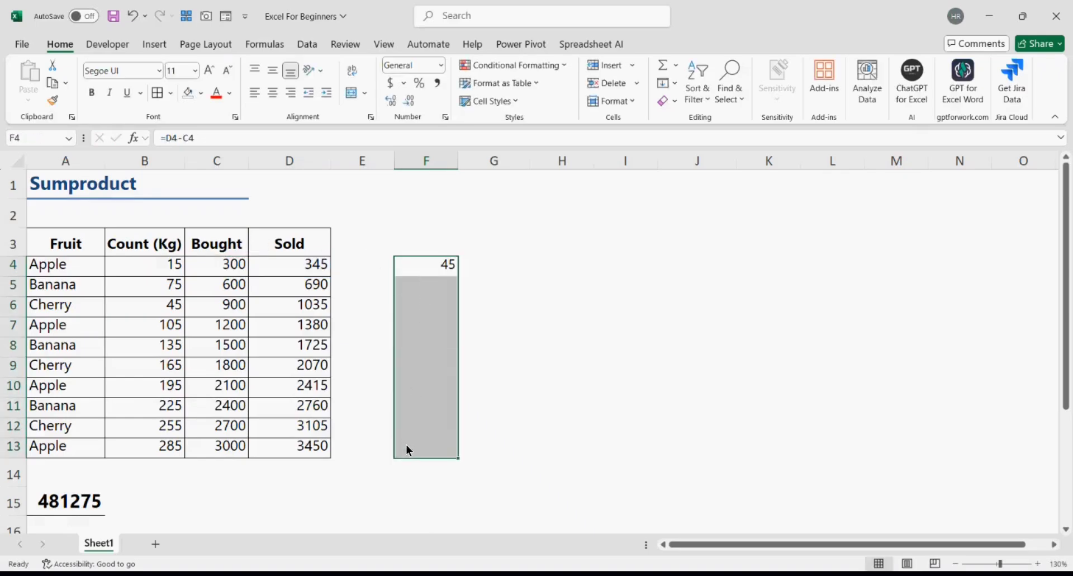
pyautogui.hotkey('ctrl', 'd')
# - Copy the Count (Kg) values B4:B13 into G4:G13
pyautogui.click(162, 269)
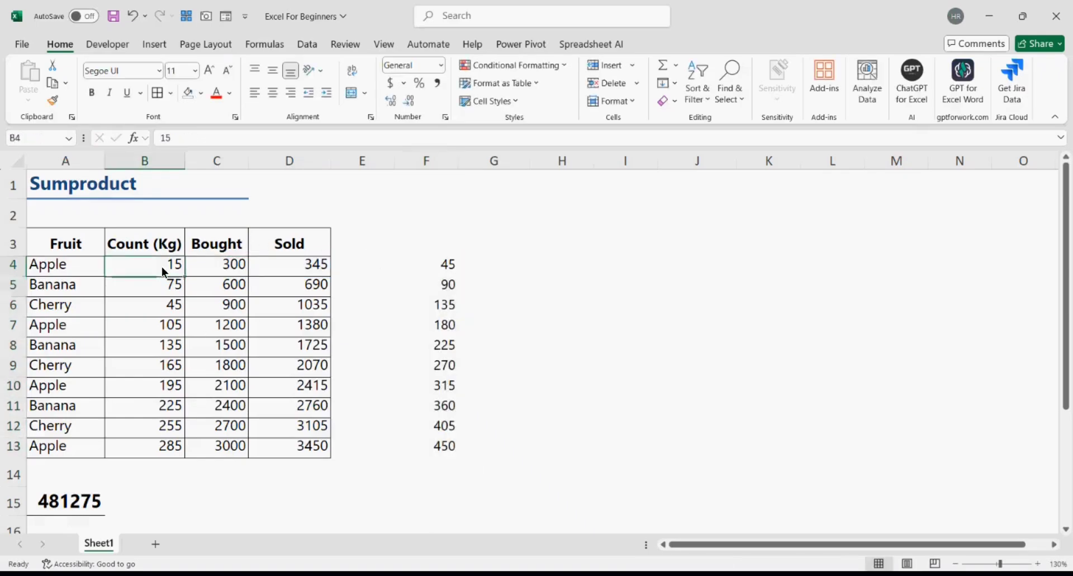
pyautogui.moveTo(162, 267); pyautogui.dragTo(168, 446)
pyautogui.hotkey('ctrl', 'c')
pyautogui.click(506, 249)
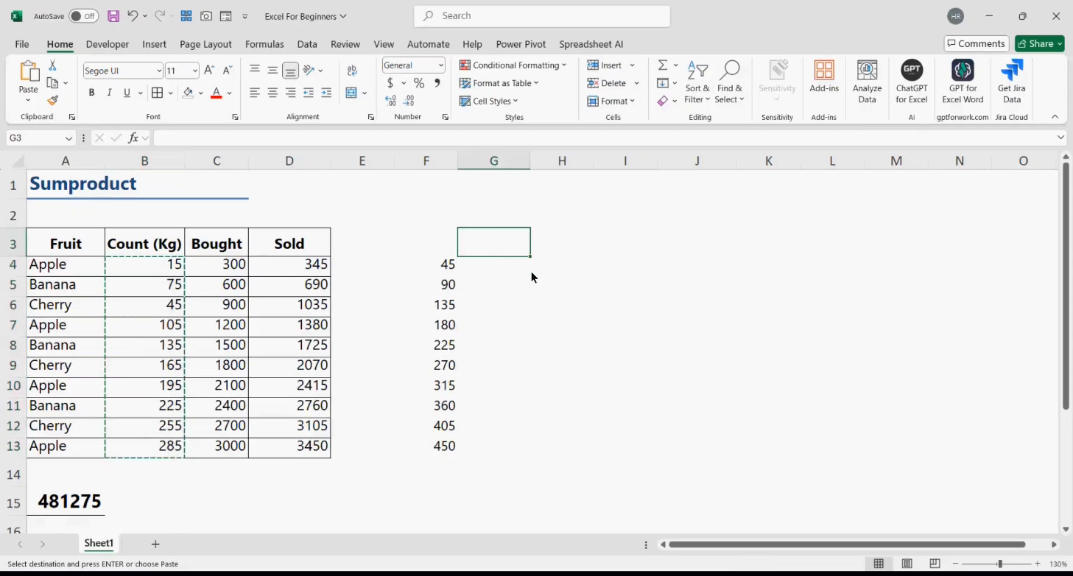
pyautogui.click(520, 270)
pyautogui.hotkey('ctrl', 'v')
# - Compare A15's result with the totals of the difference and copied Count columns
pyautogui.click(80, 507)
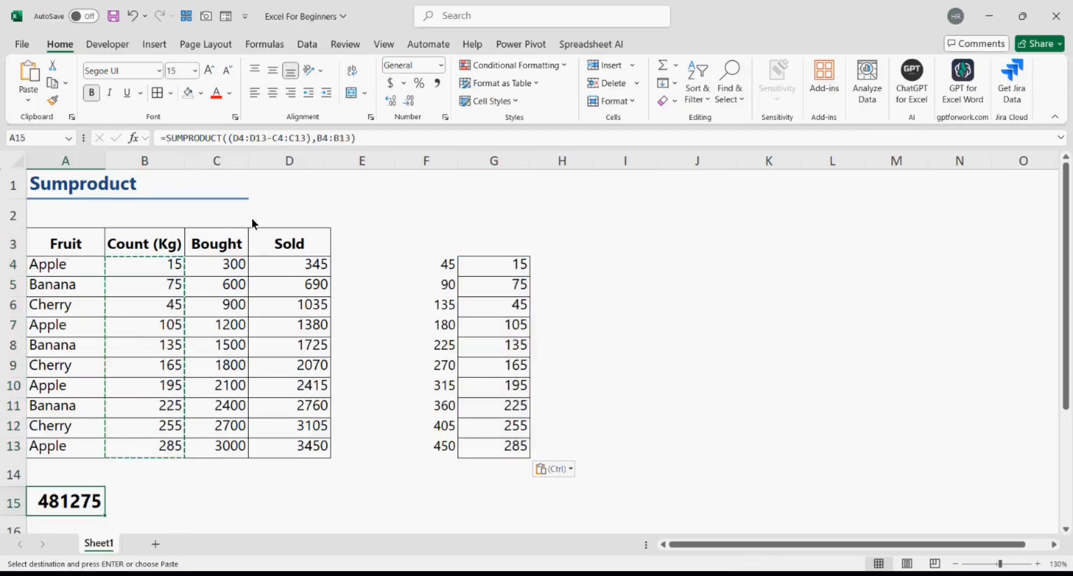
pyautogui.moveTo(445, 269); pyautogui.dragTo(428, 455)
pyautogui.moveTo(505, 266); pyautogui.dragTo(488, 457)
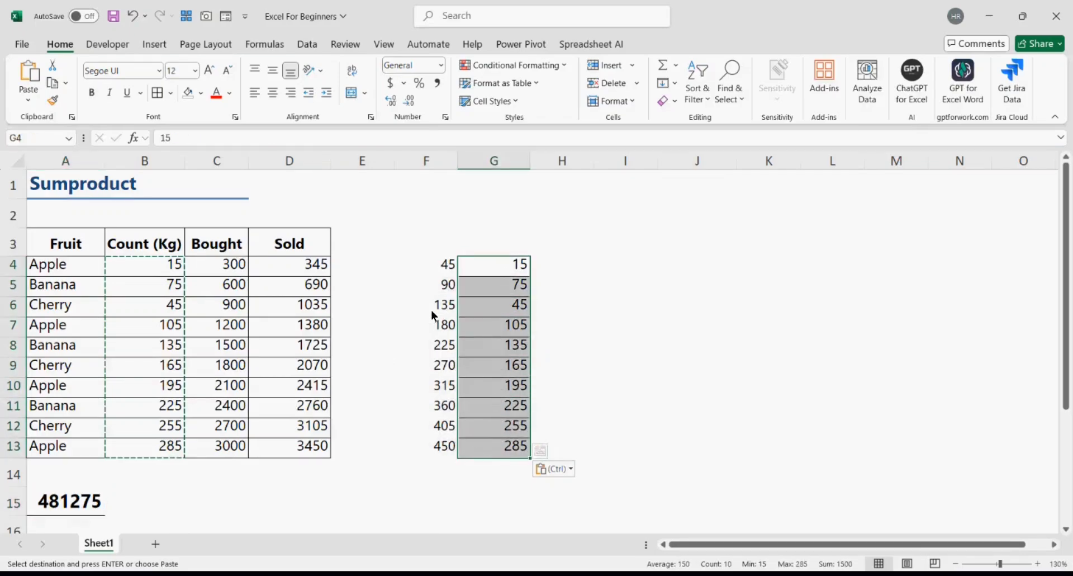
pyautogui.click(442, 266)
pyautogui.moveTo(442, 266); pyautogui.dragTo(438, 446)
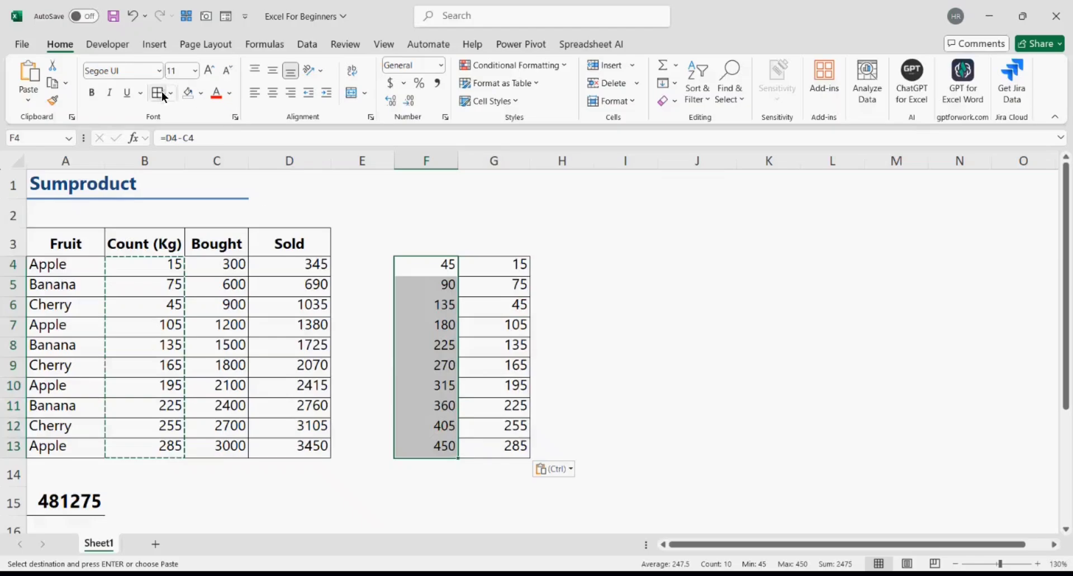
# - Enter =F4*G4 in H4 and fill it down to H13
pyautogui.press('Escape')
pyautogui.click(578, 264)
pyautogui.write('=')
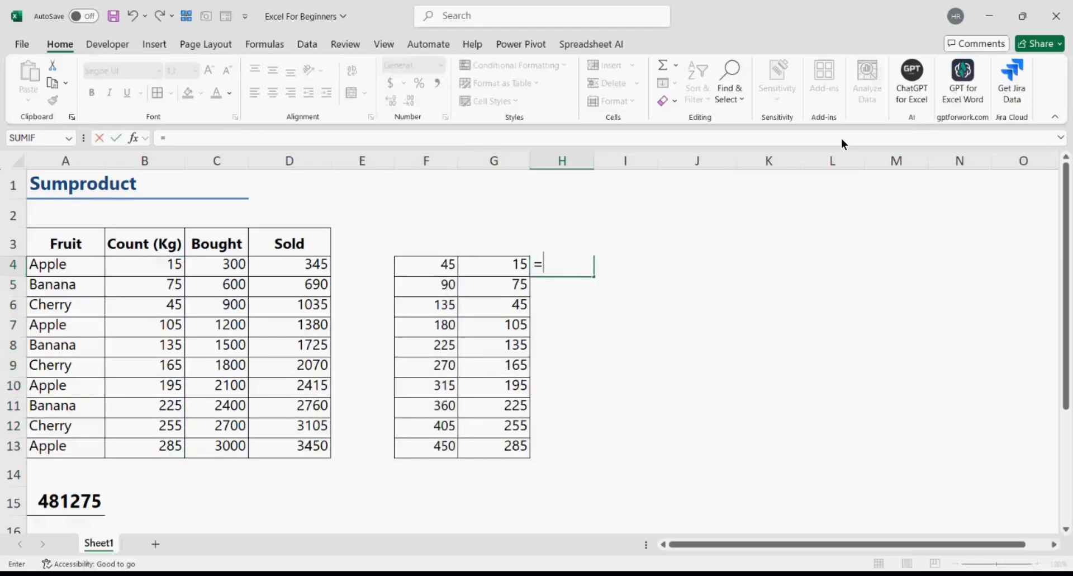
pyautogui.press('Left')
pyautogui.press('Left')
pyautogui.write('*')
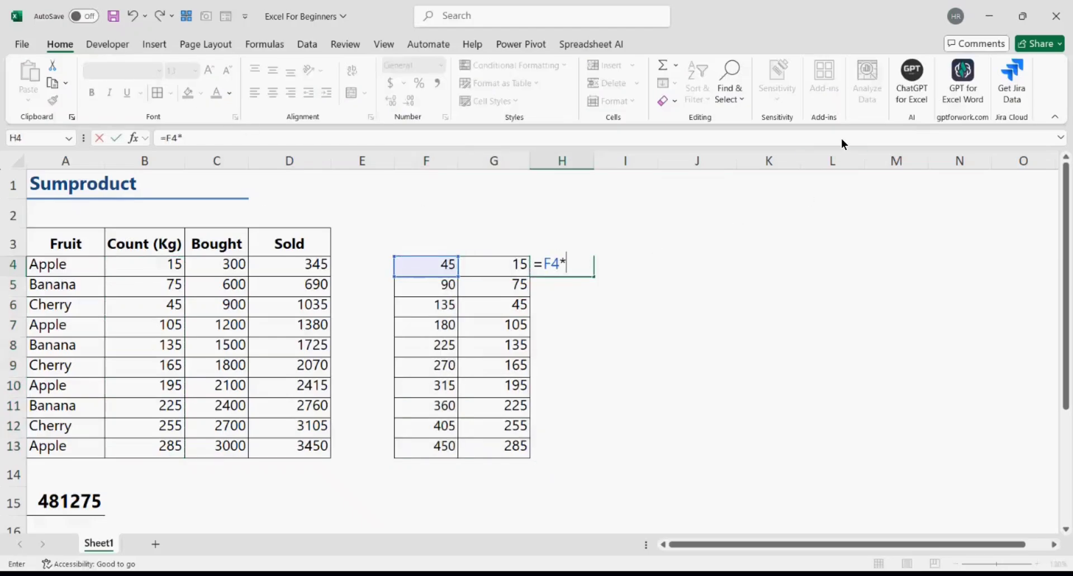
pyautogui.click(515, 266)
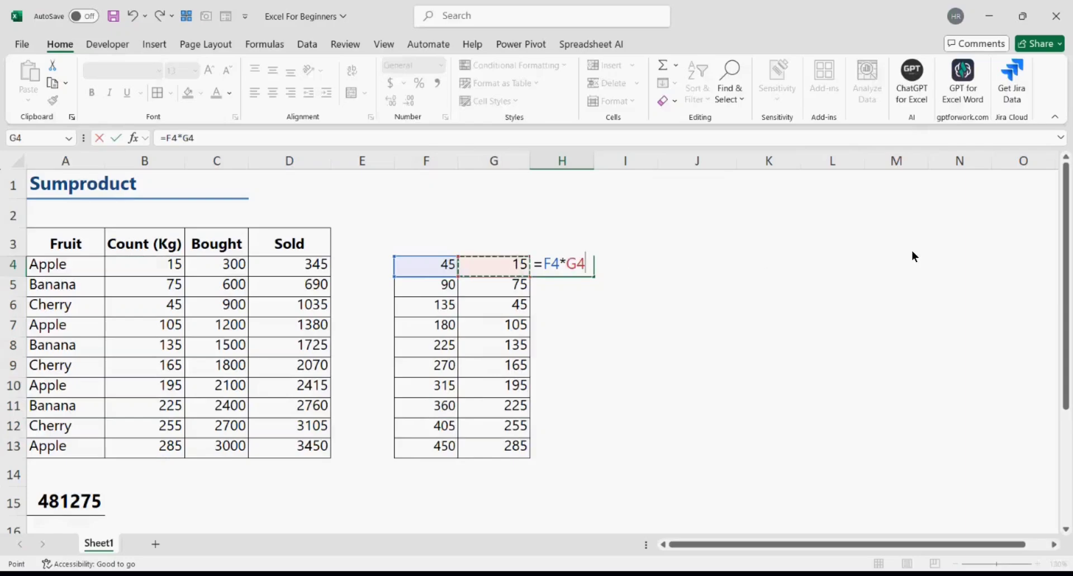
pyautogui.press('Return')
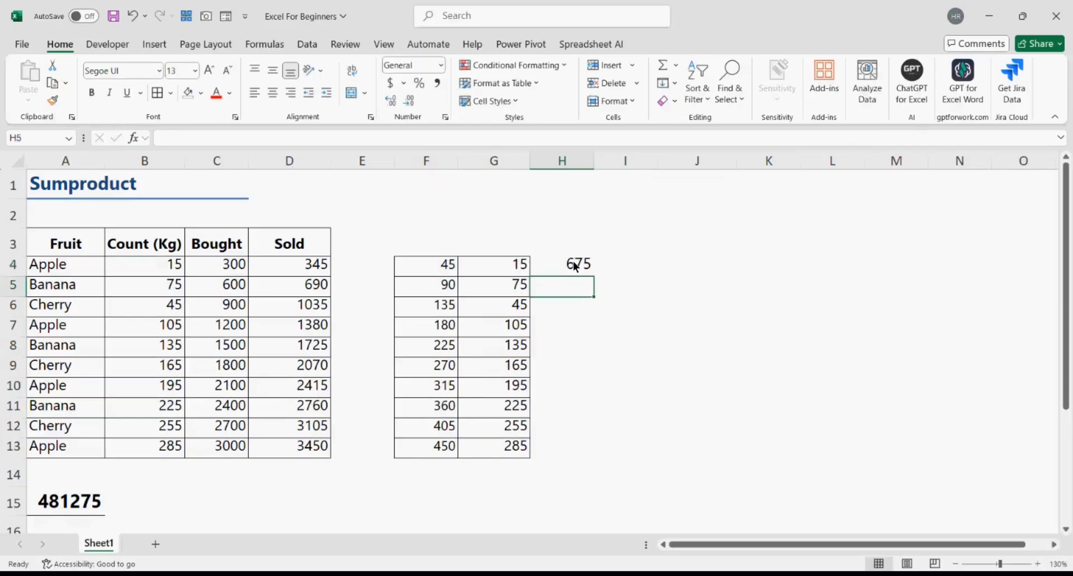
pyautogui.moveTo(576, 264); pyautogui.dragTo(567, 449)
pyautogui.hotkey('ctrl', 'd')
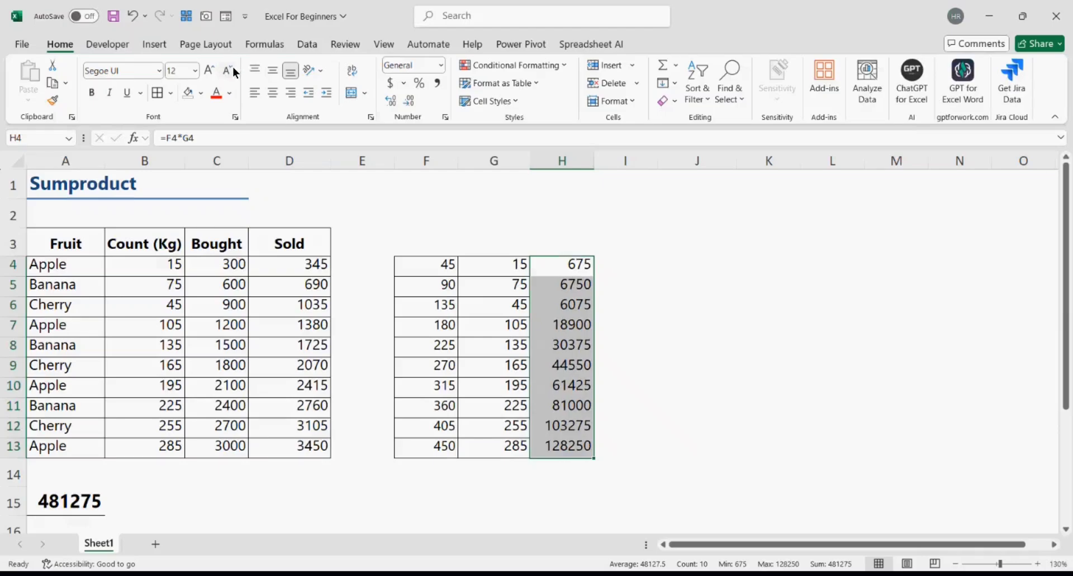
# - AutoSum the products into H14 and make the 481275 total bold
pyautogui.moveTo(579, 462); pyautogui.dragTo(566, 264)
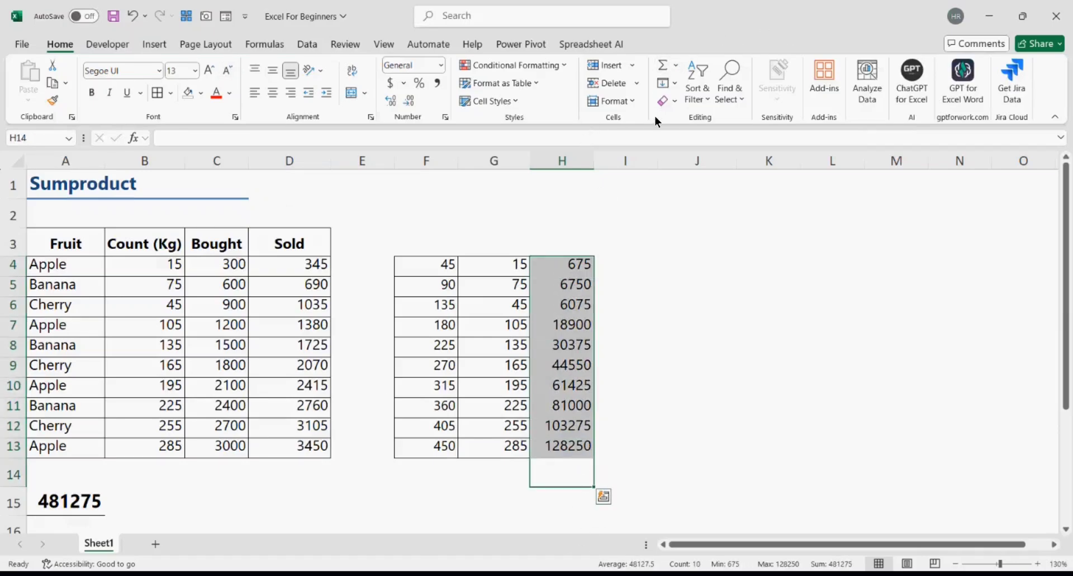
pyautogui.click(662, 65)
pyautogui.click(563, 474)
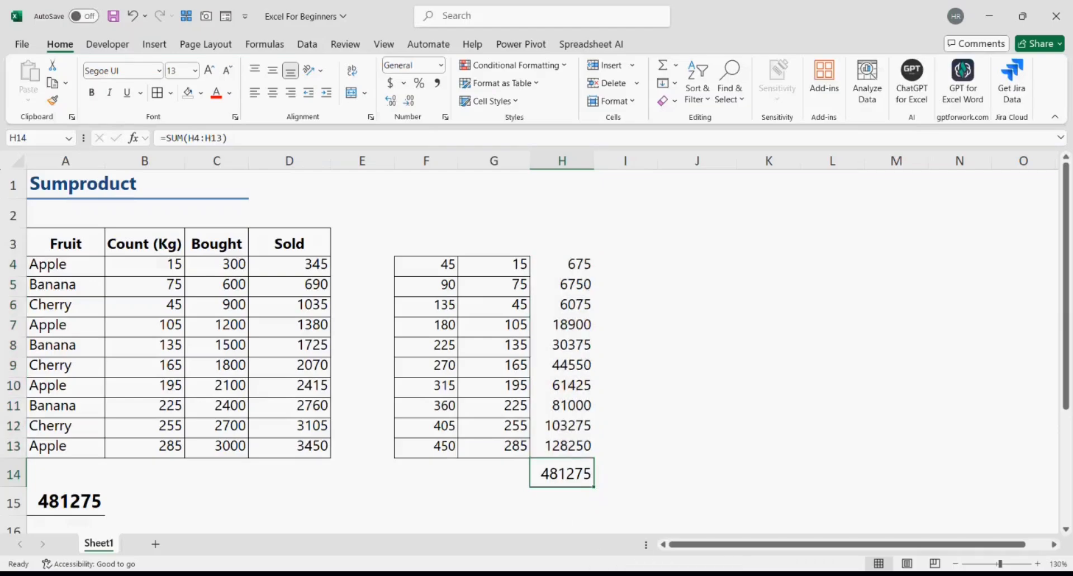
pyautogui.hotkey('ctrl', 'b')
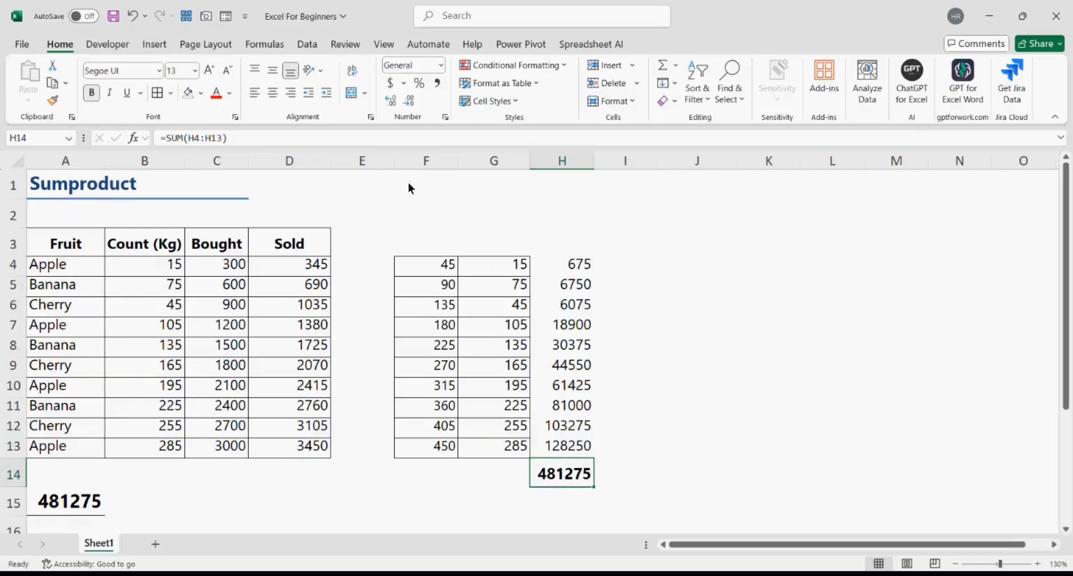
# - Add the condition (A4:A13="Apple") as the first argument of A15's SUMPRODUCT
pyautogui.click(76, 498)
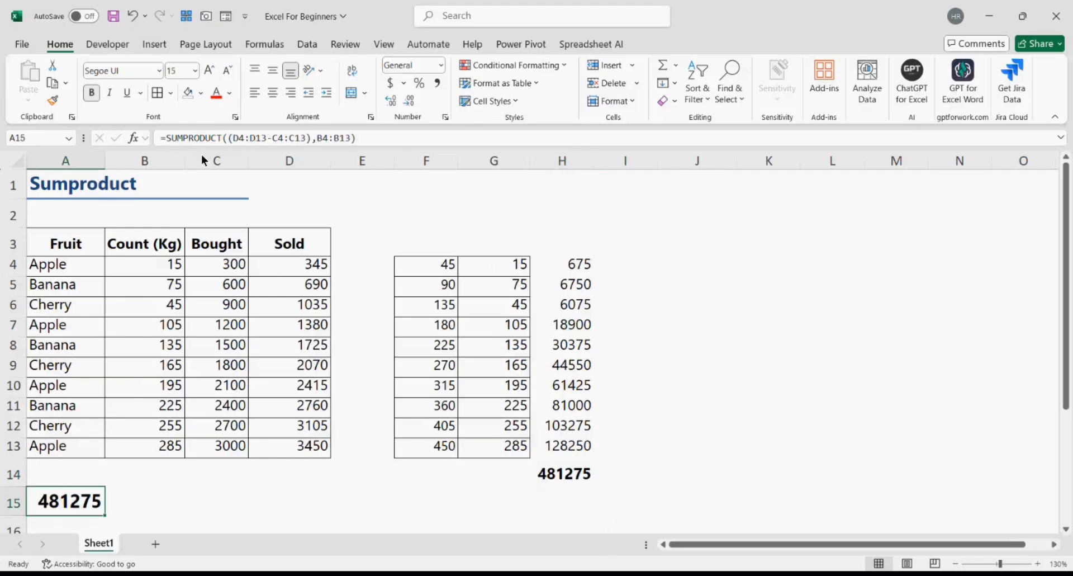
pyautogui.click(228, 139)
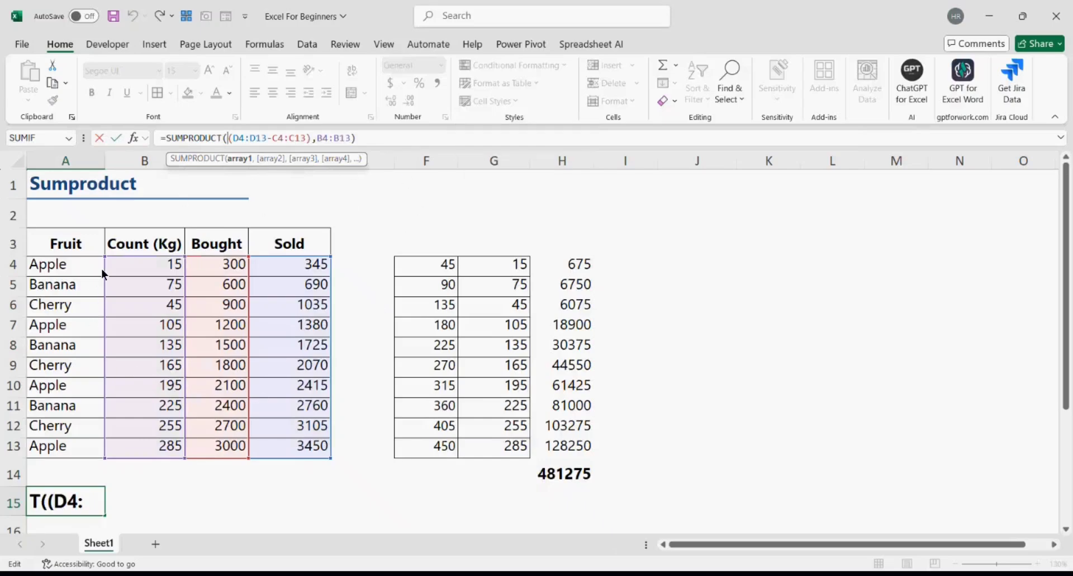
pyautogui.write('(')
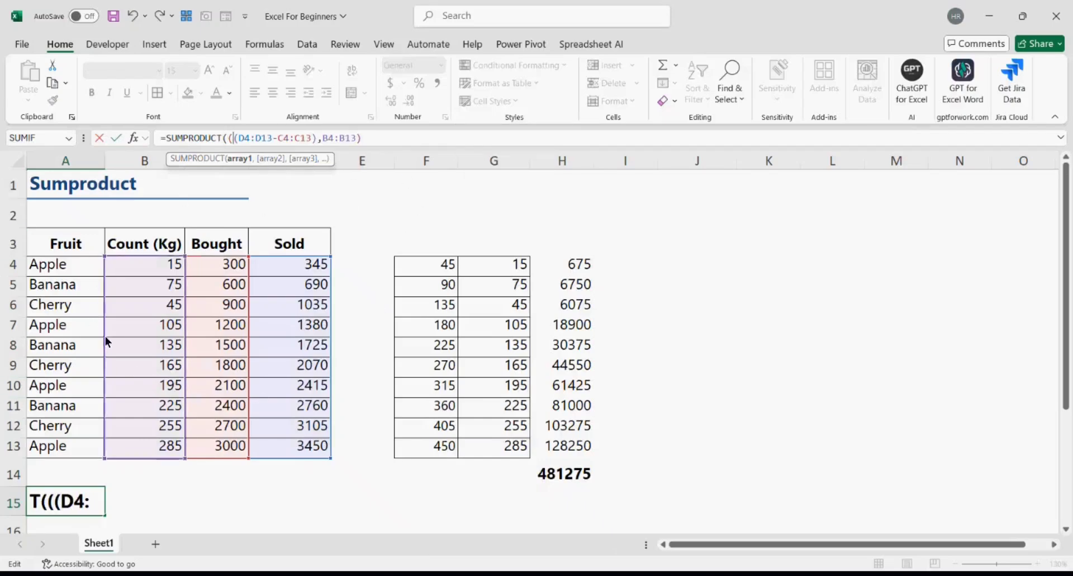
pyautogui.moveTo(76, 267); pyautogui.dragTo(61, 448)
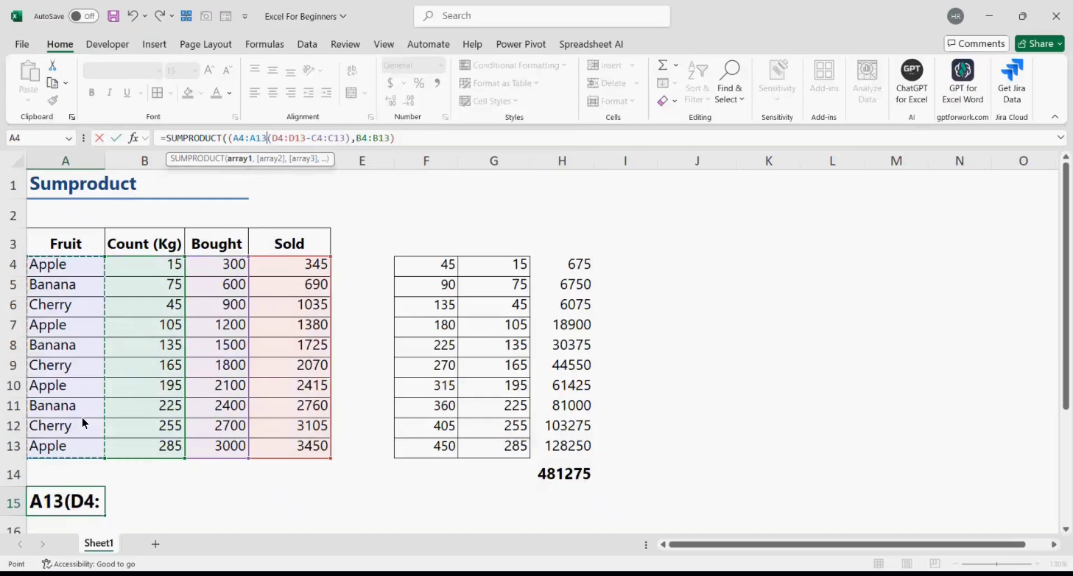
pyautogui.write('="Apple')
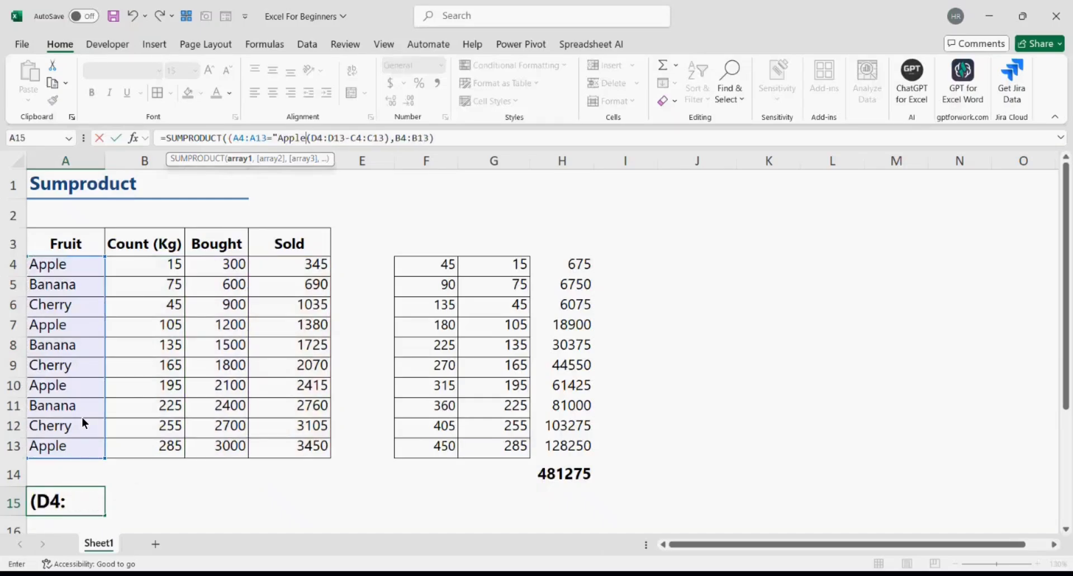
pyautogui.write('")')
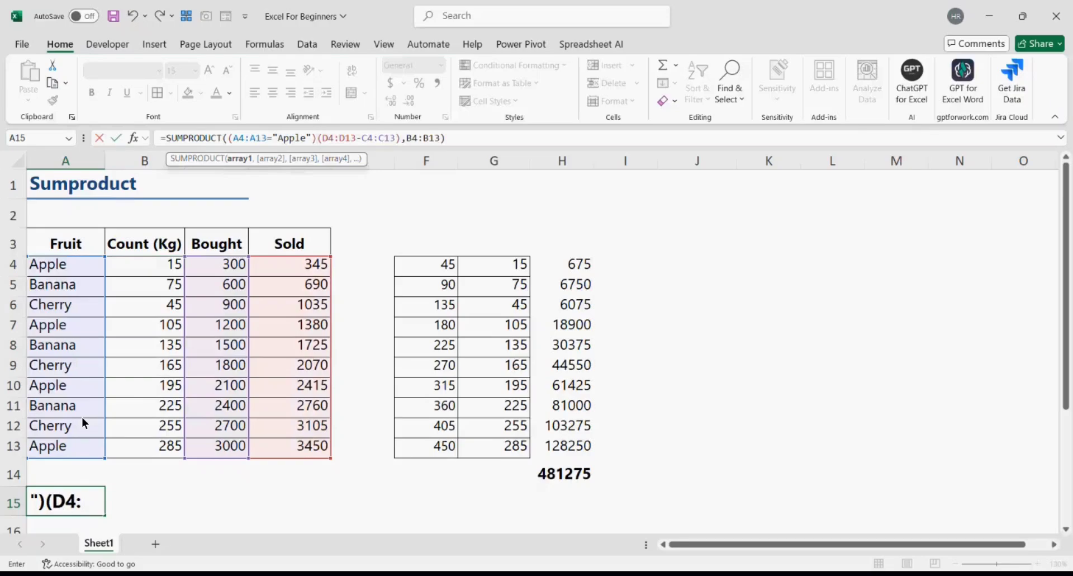
pyautogui.write(',')
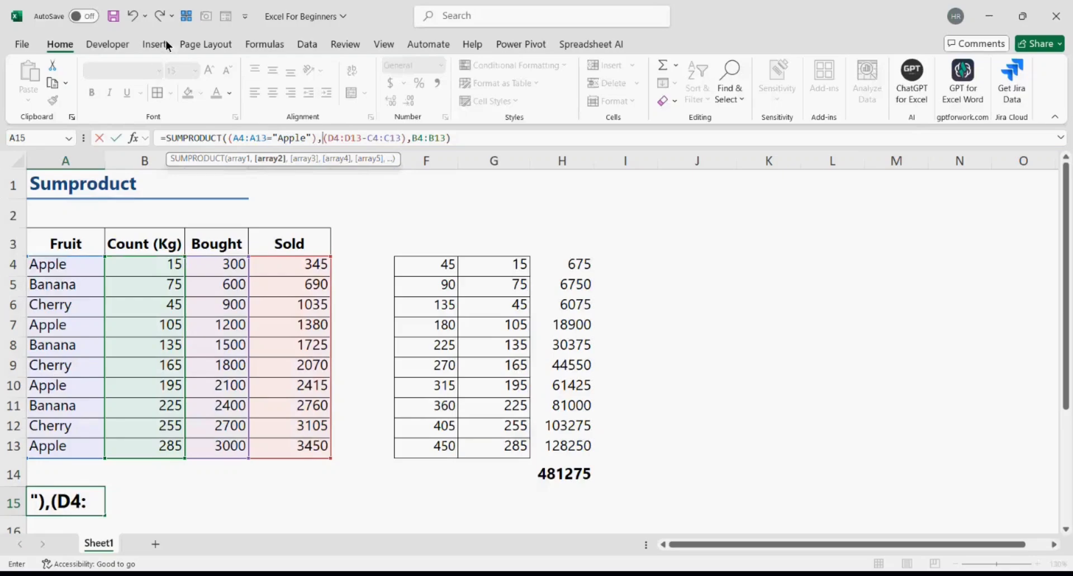
pyautogui.click(501, 138)
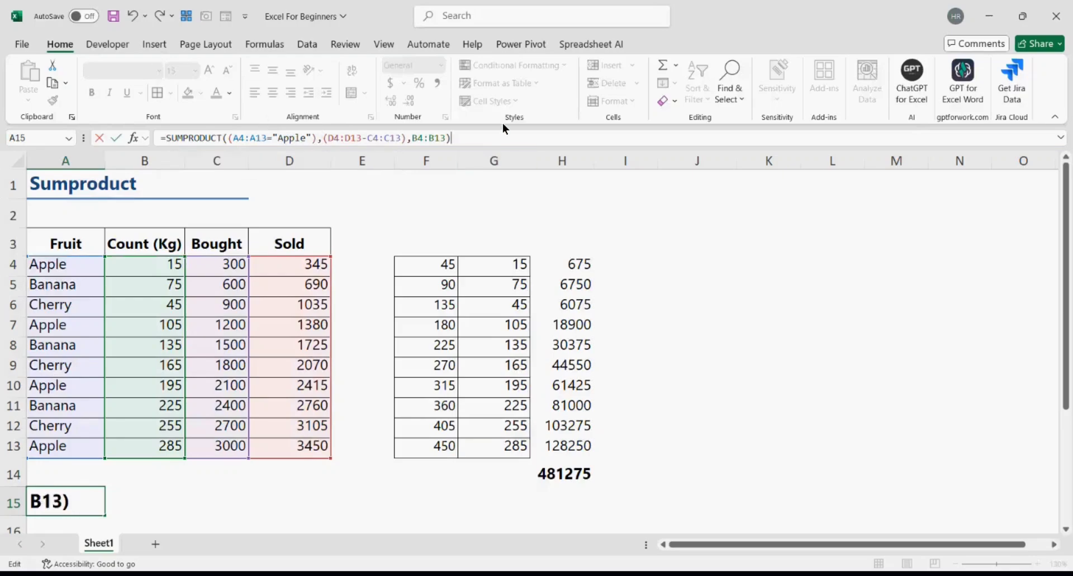
pyautogui.press('Return')
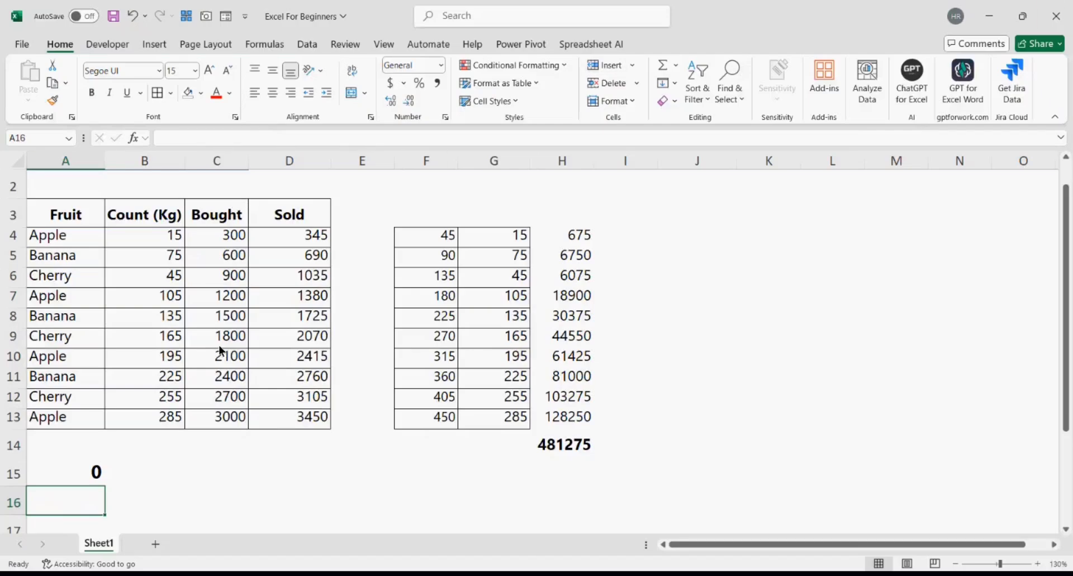
# - Recommit A15's formula so it shows 209250 for Apple rows
pyautogui.click(88, 472)
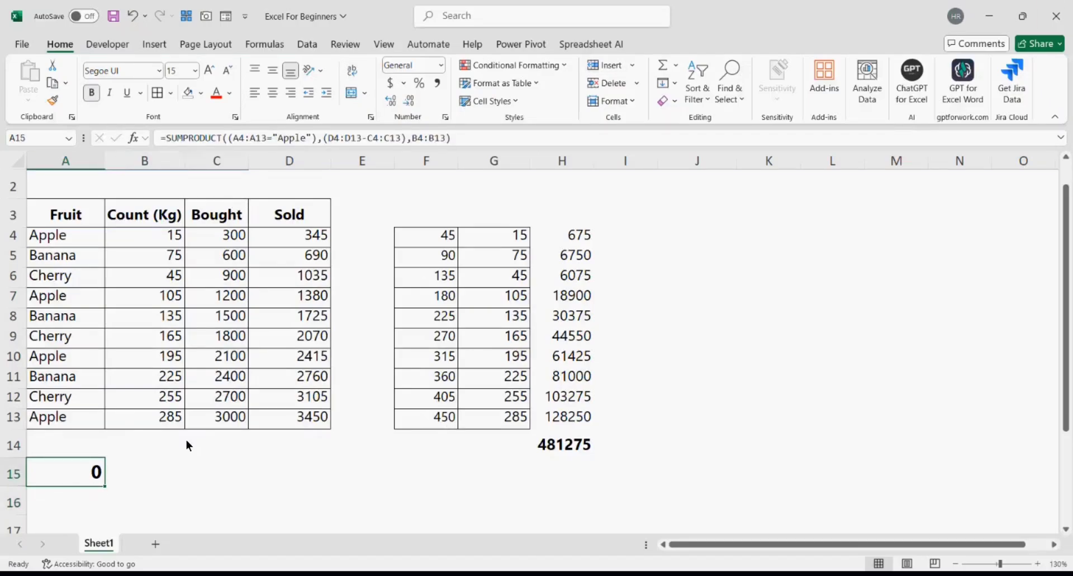
pyautogui.scroll(1, 187, 445)
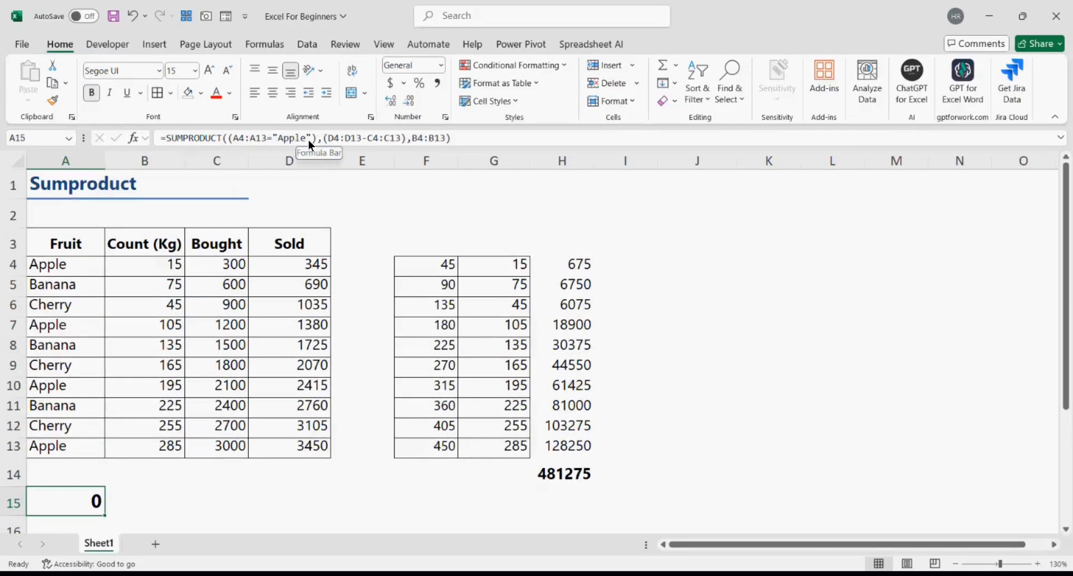
pyautogui.click(228, 142)
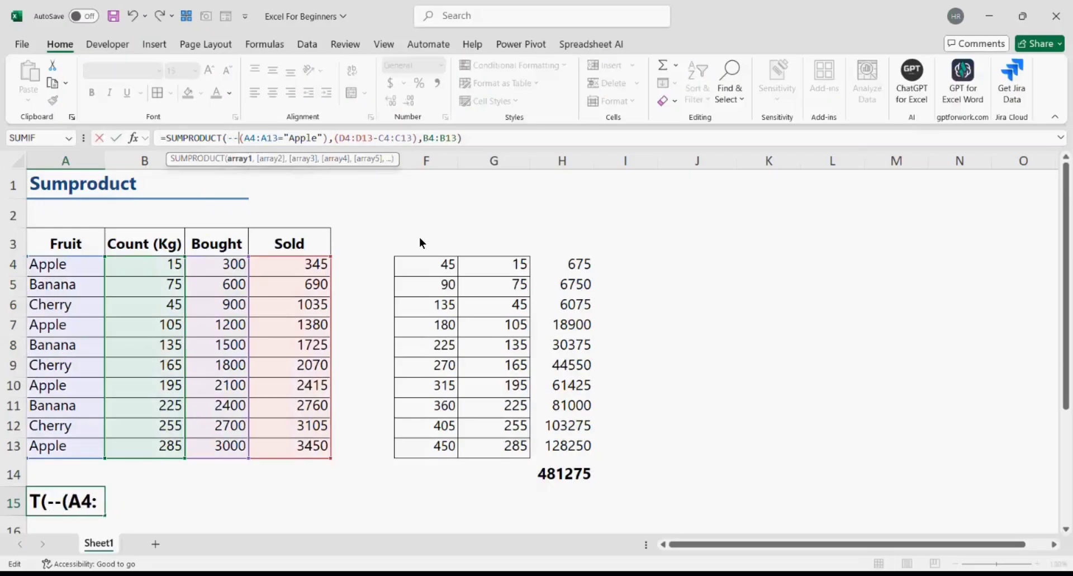
pyautogui.press('Return')
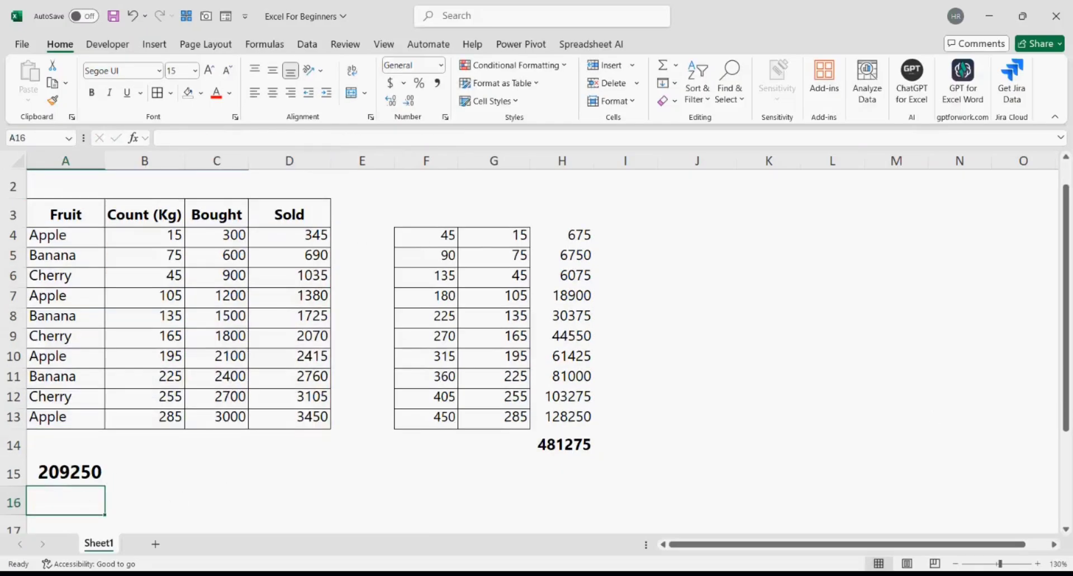
pyautogui.scroll(1, 281, 504)
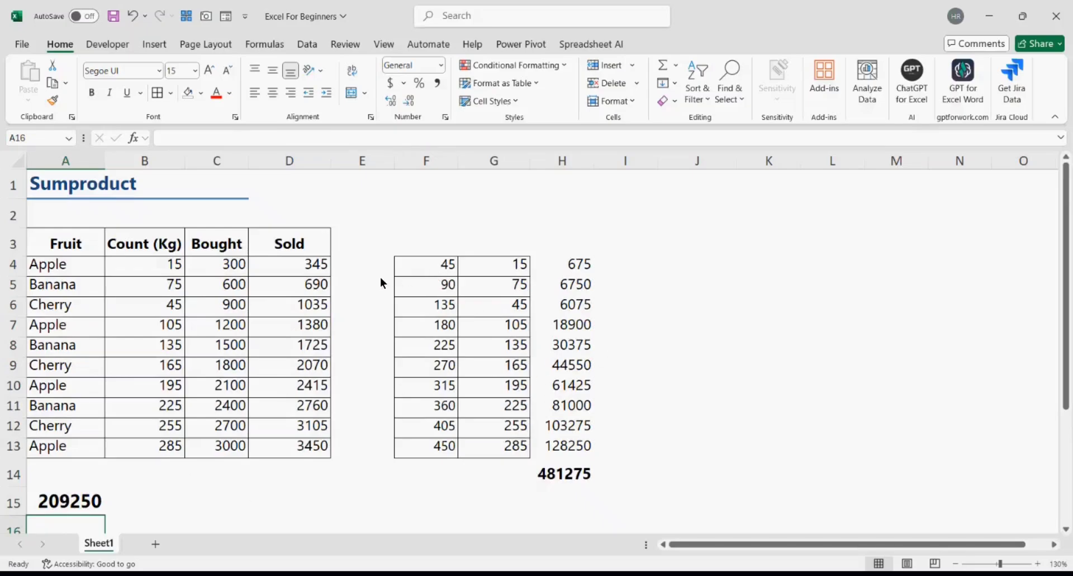
# - Insert a new column F and fill F4:F13 with 0
pyautogui.click(425, 167)
pyautogui.rightClick(425, 168)
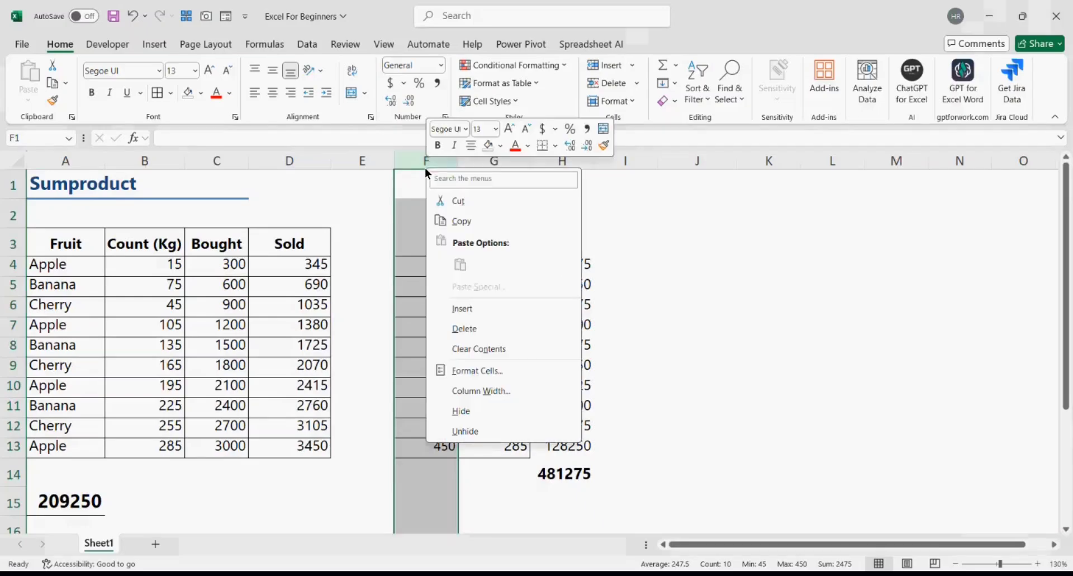
pyautogui.click(471, 306)
pyautogui.click(411, 274)
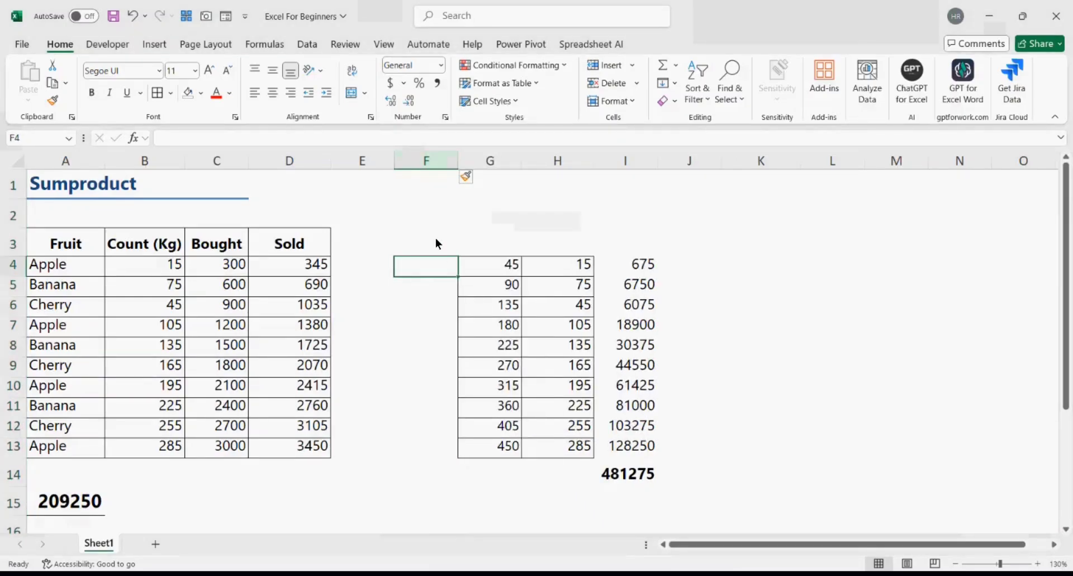
pyautogui.moveTo(434, 264); pyautogui.dragTo(422, 453)
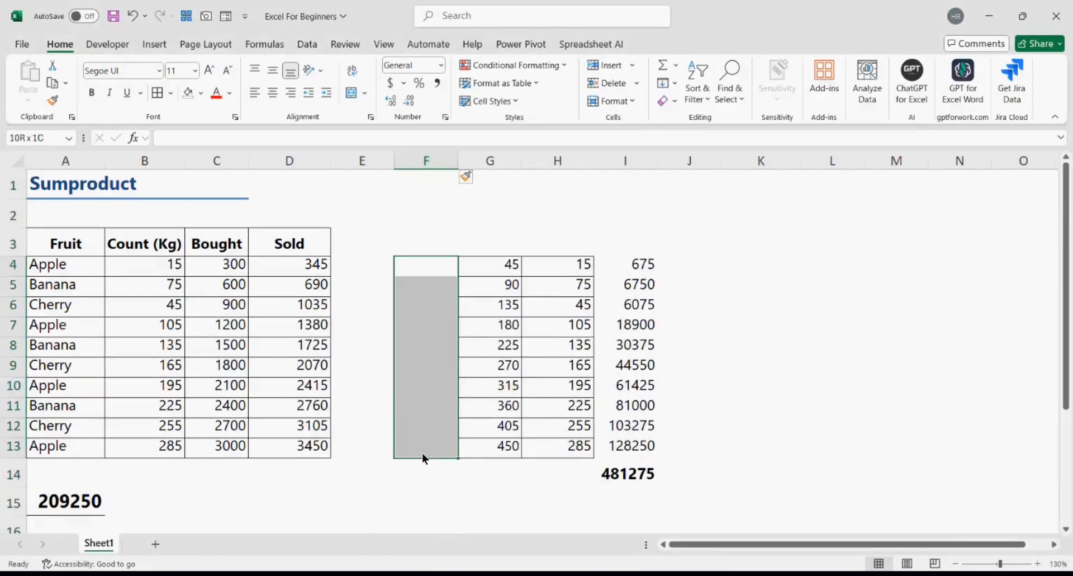
pyautogui.write('0')
pyautogui.hotkey('ctrl', 'Return')
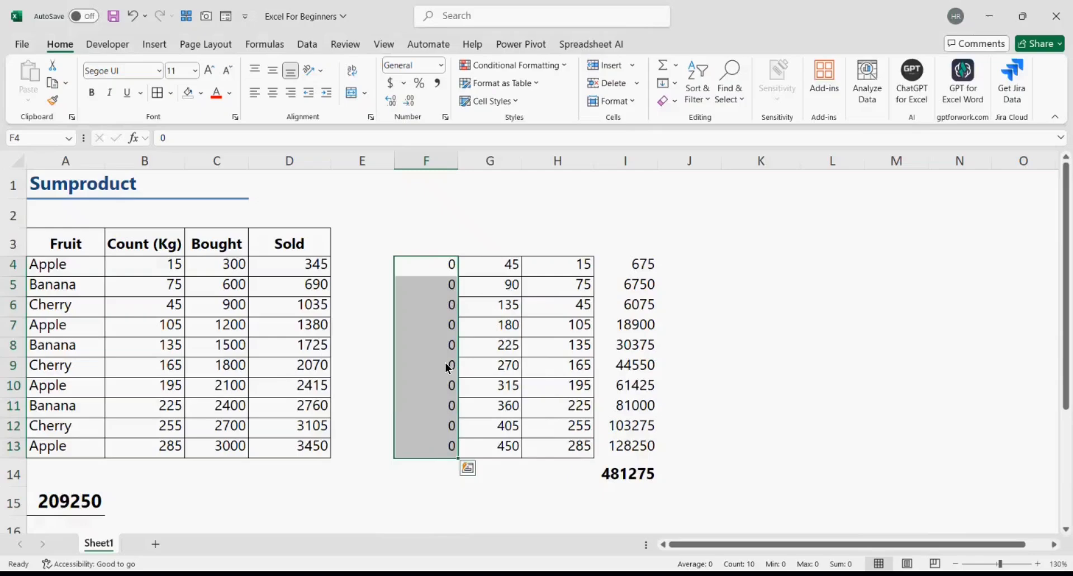
# - Set the Apple rows F4, F7, F10 and F13 to 1 and check the flags' sum
pyautogui.click(428, 272)
pyautogui.write('1')
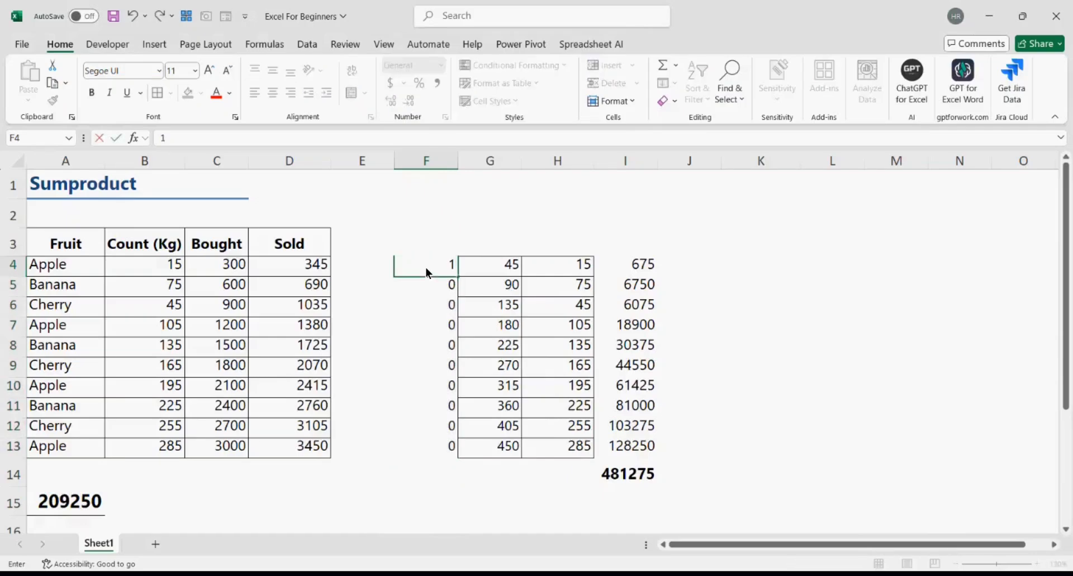
pyautogui.press('Return')
pyautogui.press('Return')
pyautogui.press('Delete')
pyautogui.press('Down')
pyautogui.write('1')
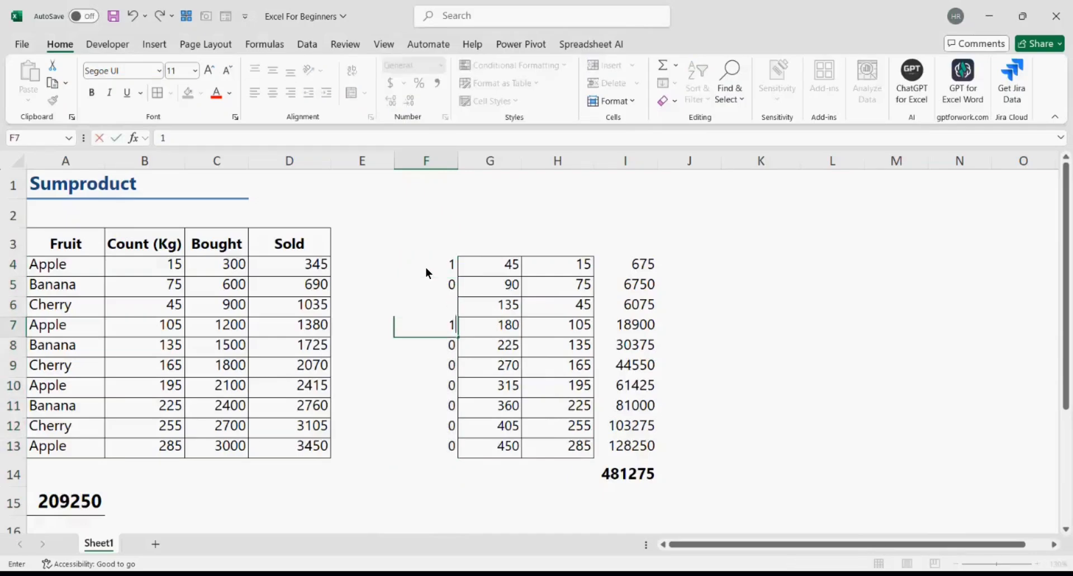
pyautogui.press('Return')
pyautogui.press('Return')
pyautogui.press('Return')
pyautogui.write('1')
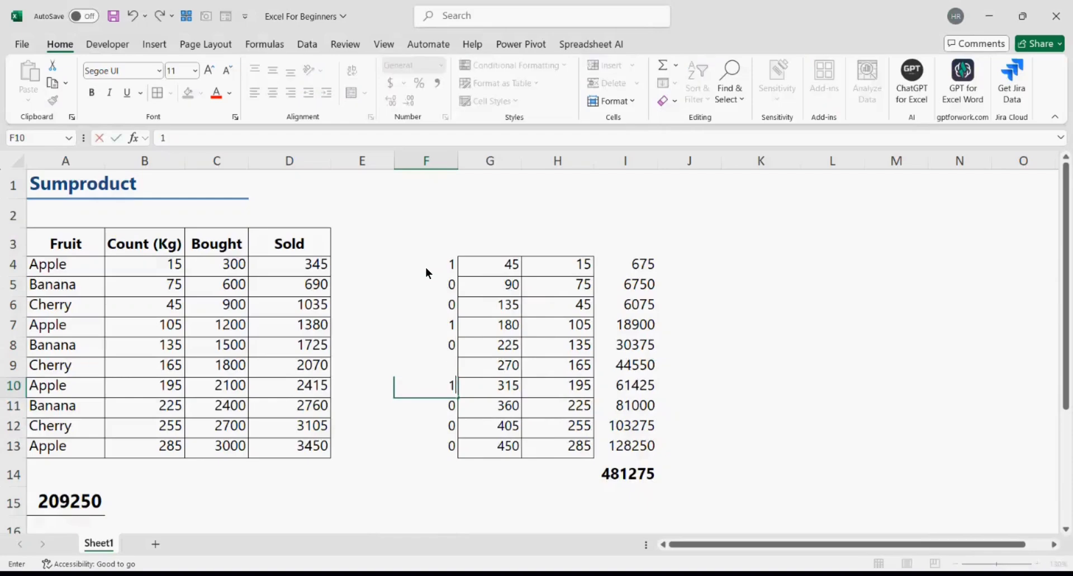
pyautogui.press('Return')
pyautogui.press('Return')
pyautogui.press('Return')
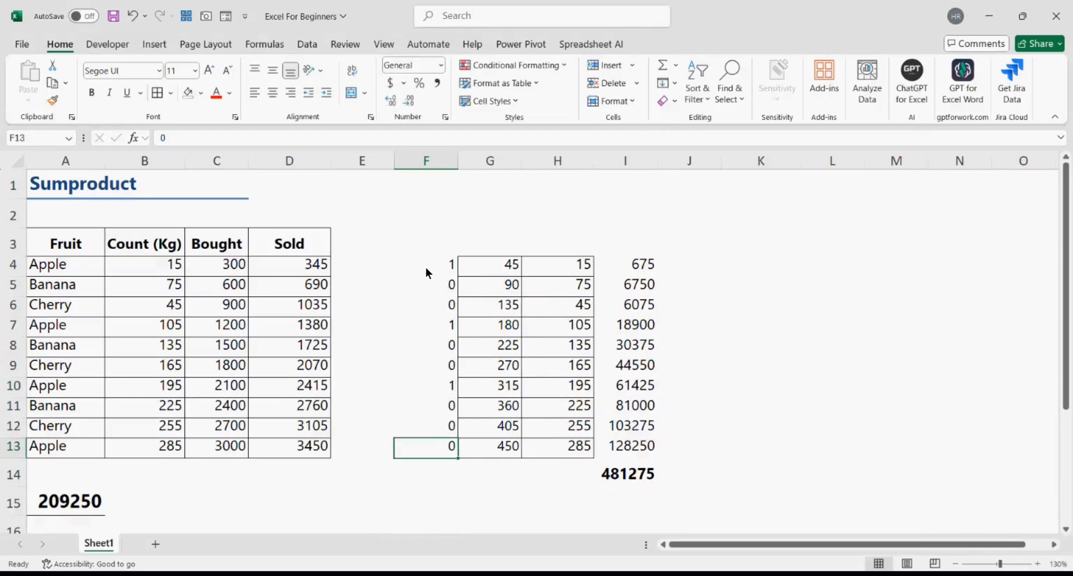
pyautogui.write('1')
pyautogui.press('Return')
pyautogui.moveTo(439, 267); pyautogui.dragTo(445, 435)
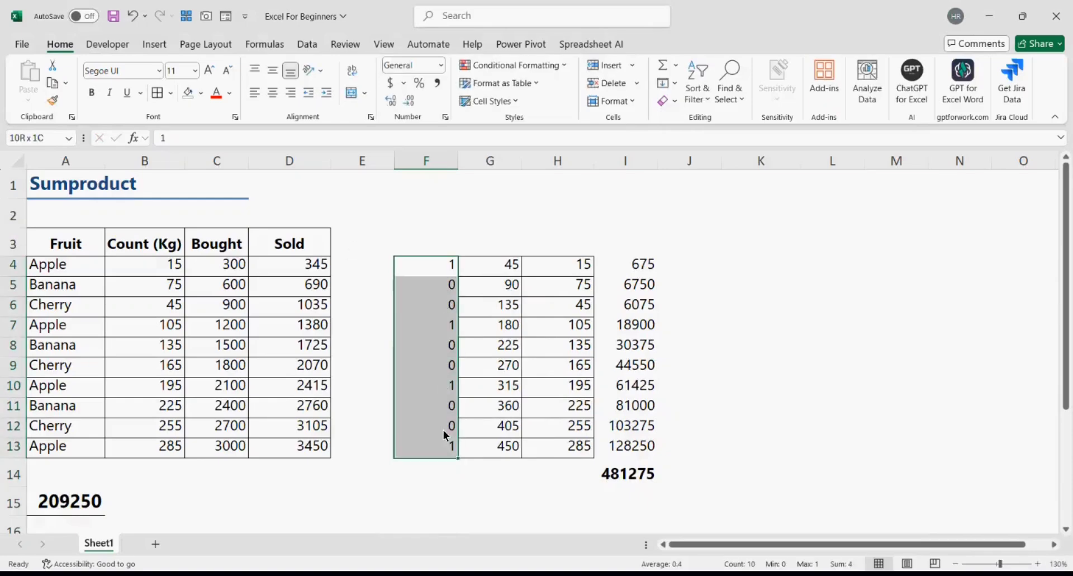
# - Replace I4's contents with the formula =F4*G4*H4
pyautogui.click(652, 269)
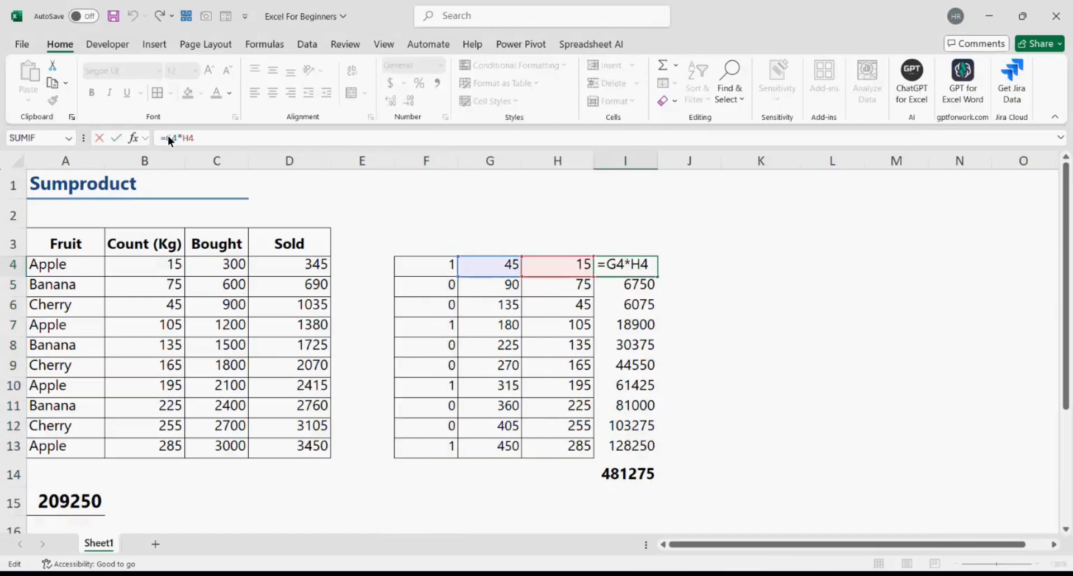
pyautogui.hotkey('ctrl', 'Return')
pyautogui.press('Delete')
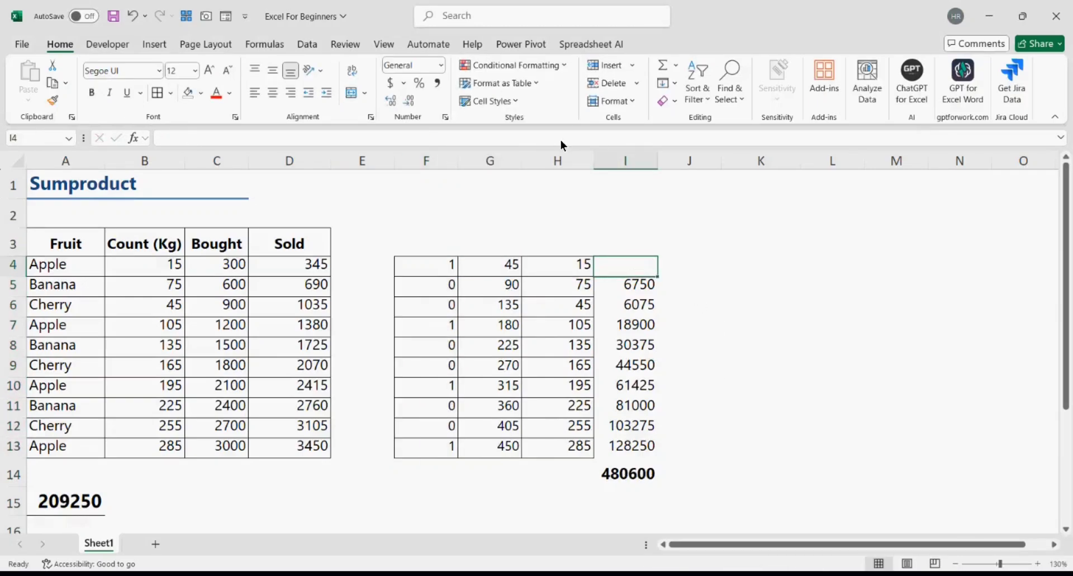
pyautogui.click(445, 267)
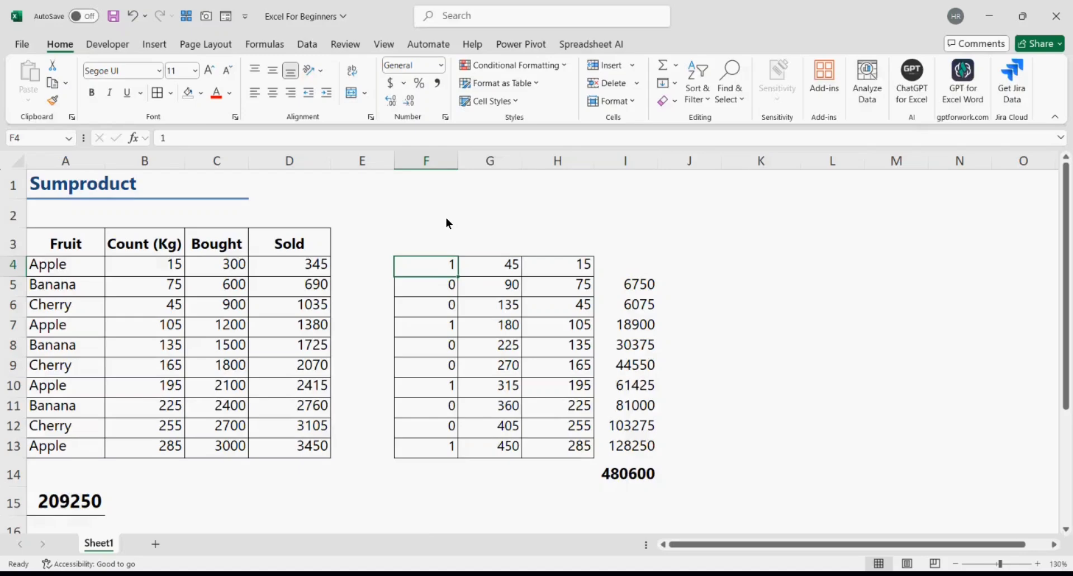
pyautogui.click(629, 264)
pyautogui.write('=')
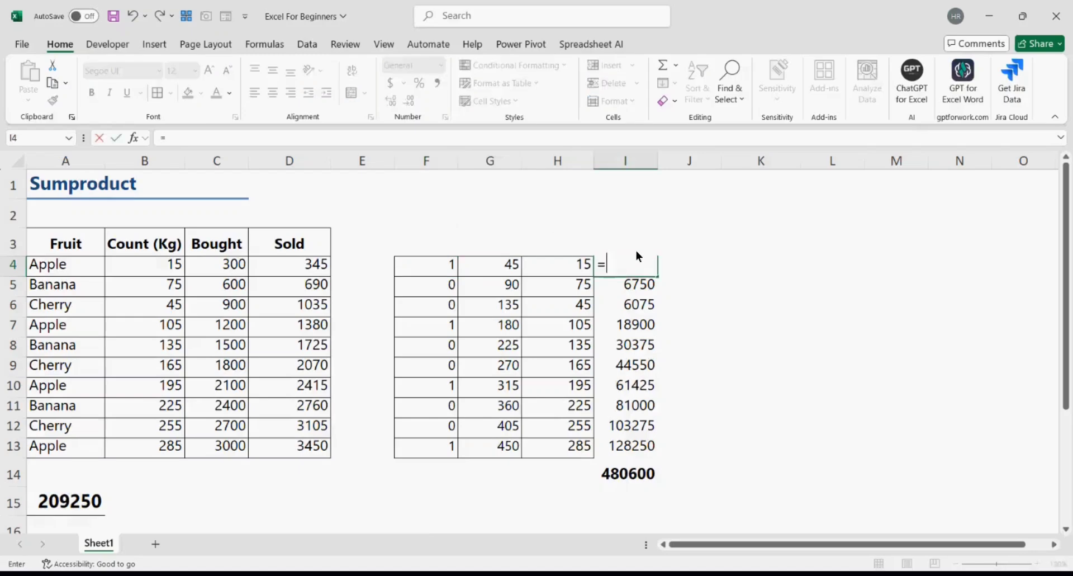
pyautogui.click(436, 259)
pyautogui.write('*')
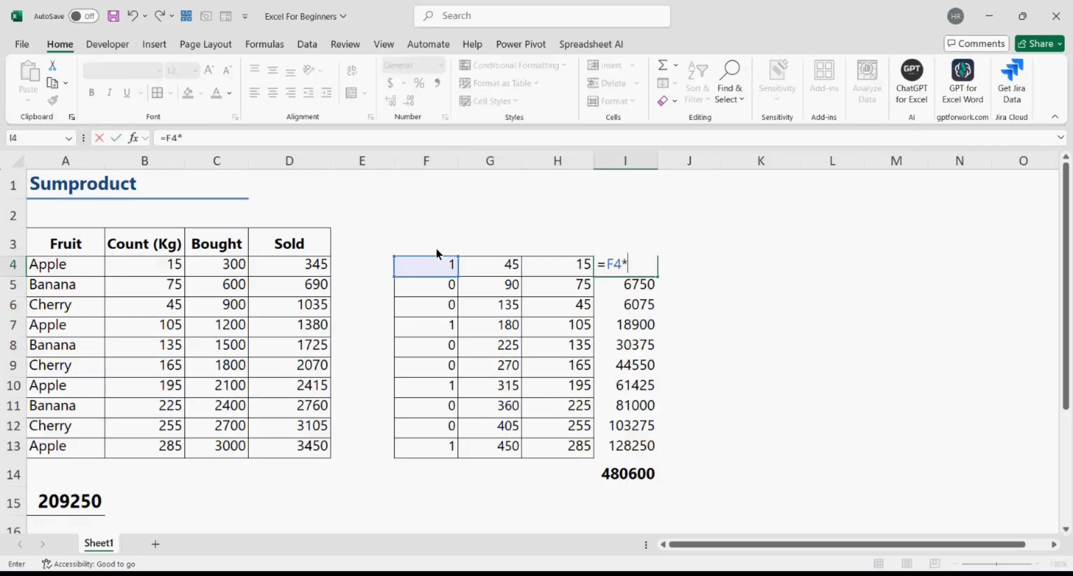
pyautogui.click(503, 269)
pyautogui.write('*')
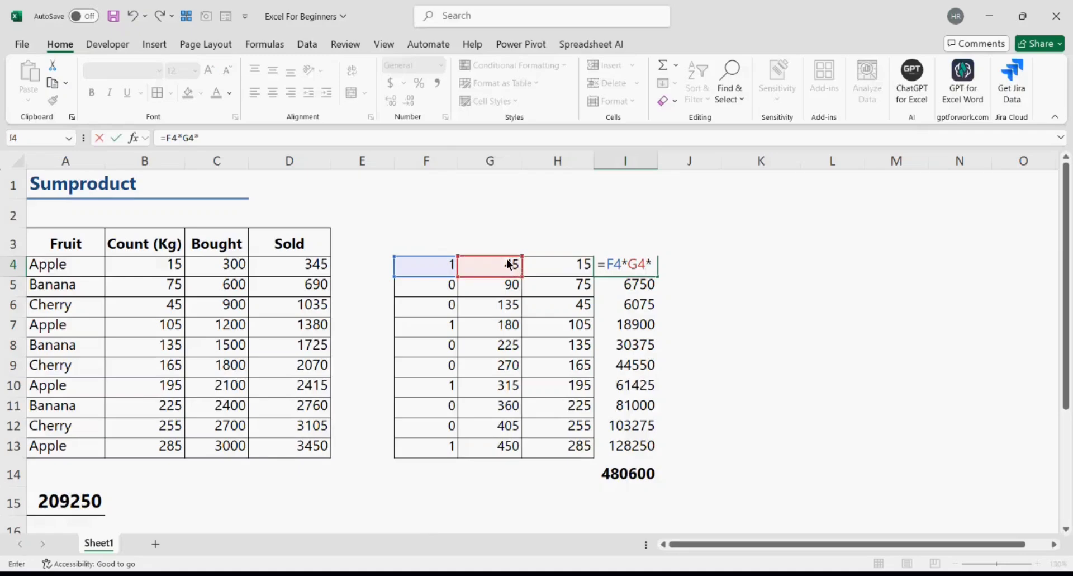
pyautogui.click(565, 268)
pyautogui.press('Return')
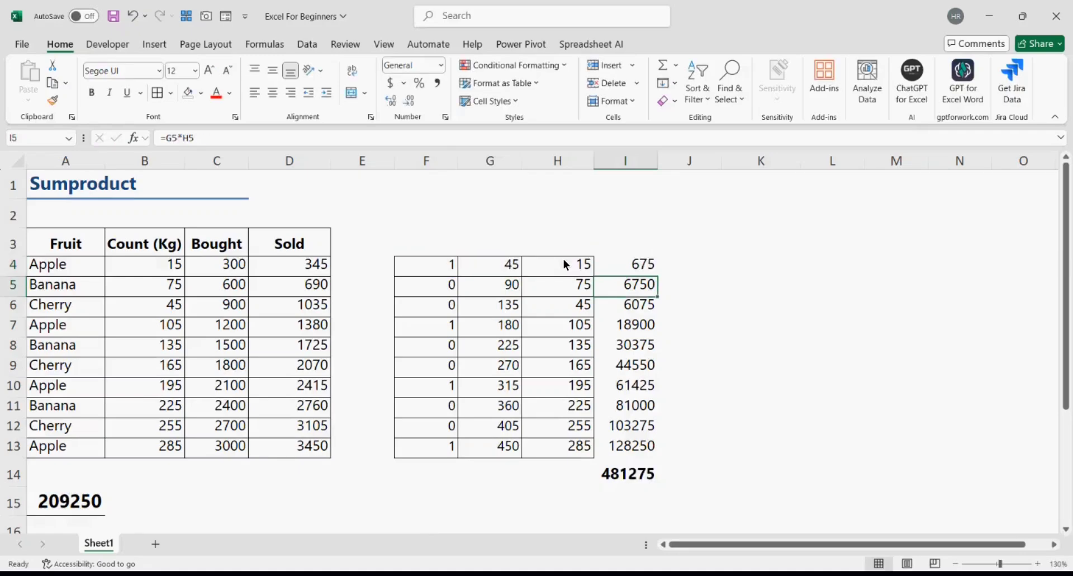
# - Fill the product down to I13 and compare the I14 total 209250 with A15
pyautogui.moveTo(652, 273); pyautogui.dragTo(629, 441)
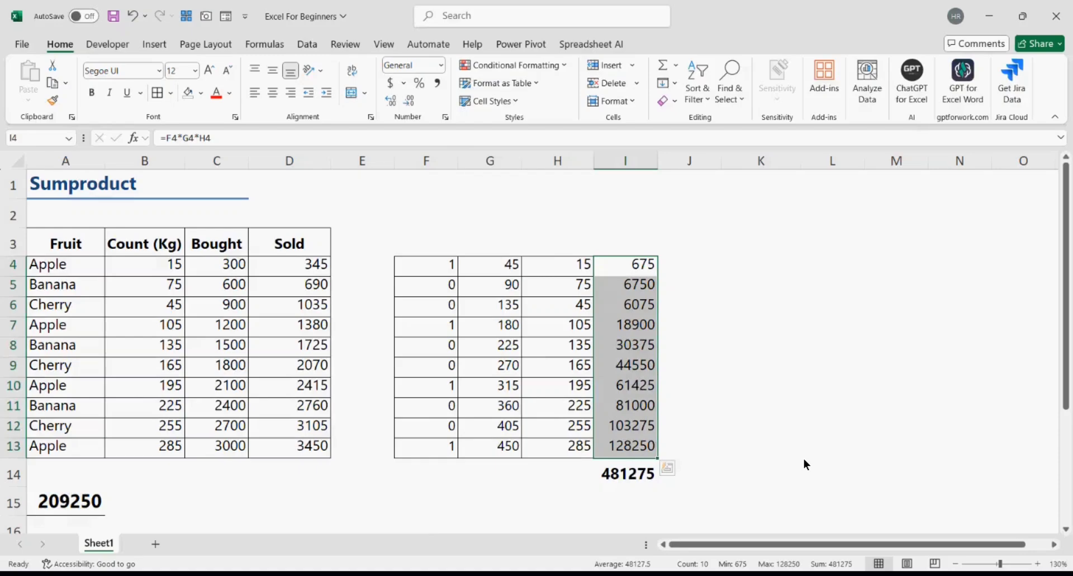
pyautogui.hotkey('ctrl', 'q')
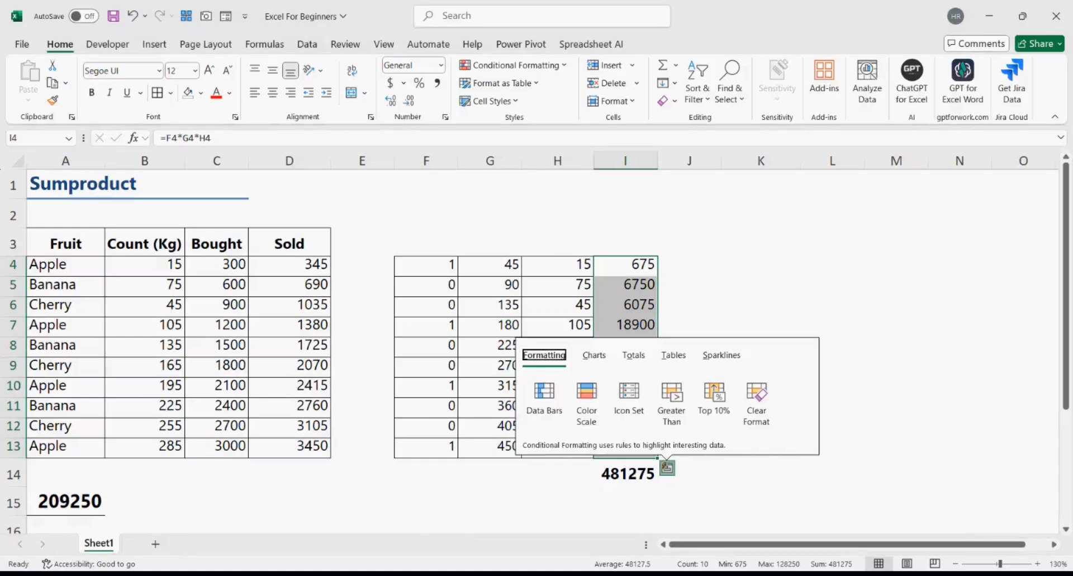
pyautogui.click(742, 218)
pyautogui.moveTo(636, 263); pyautogui.dragTo(606, 445)
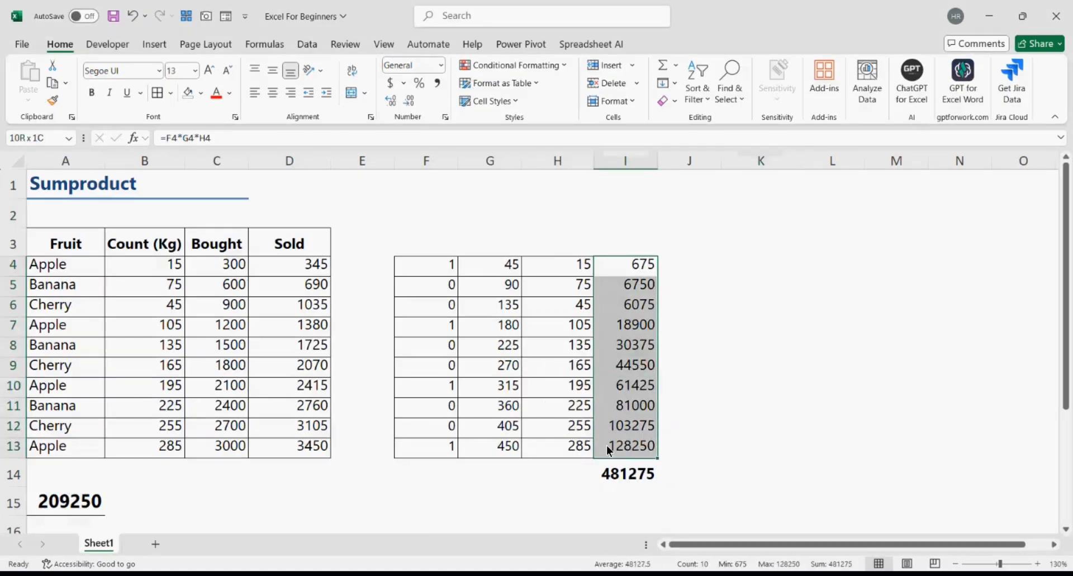
pyautogui.click(616, 473)
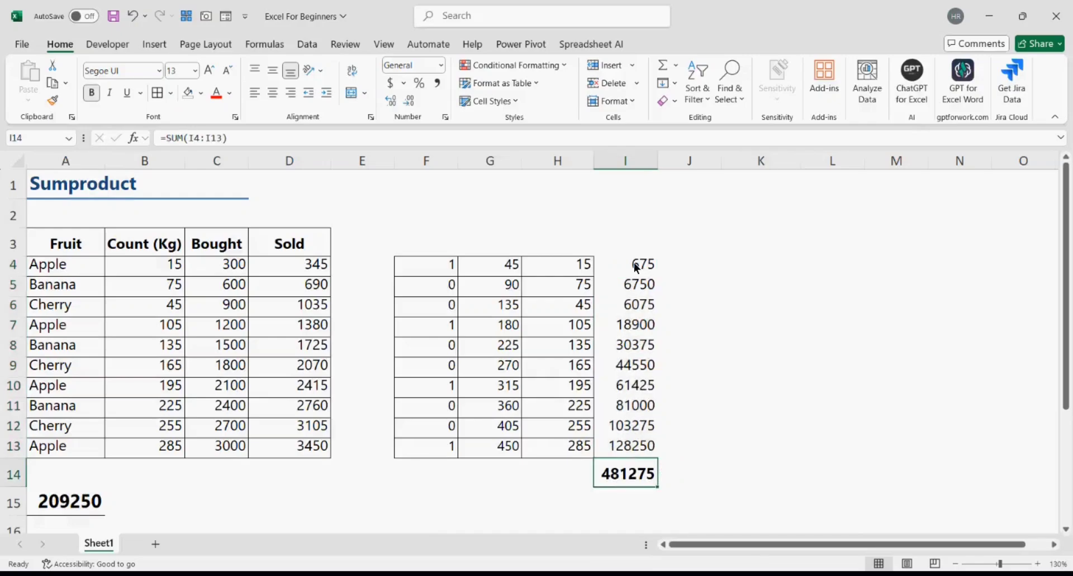
pyautogui.moveTo(634, 263); pyautogui.dragTo(628, 445)
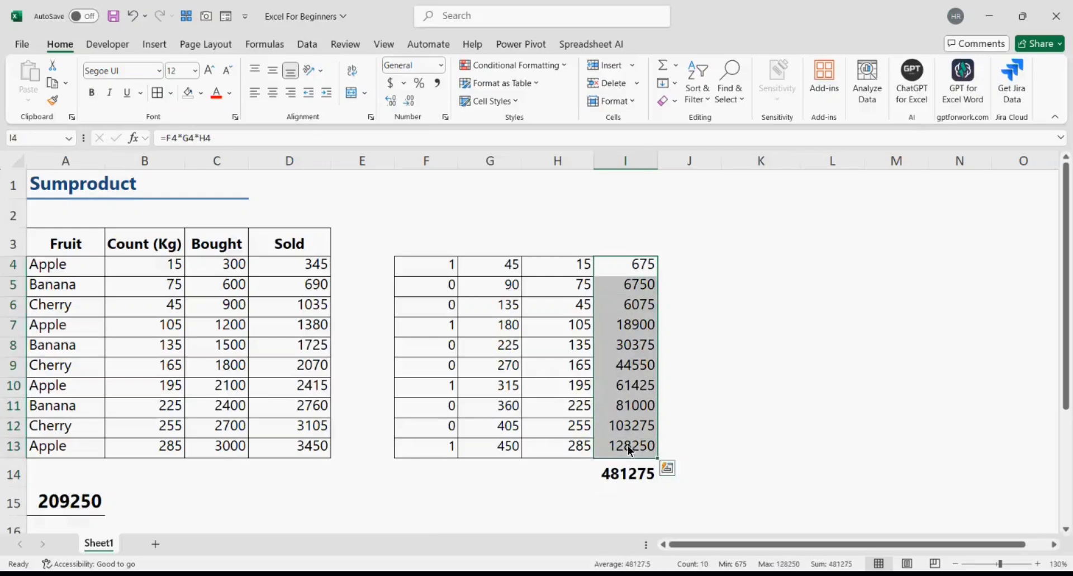
pyautogui.click(636, 473)
pyautogui.click(88, 501)
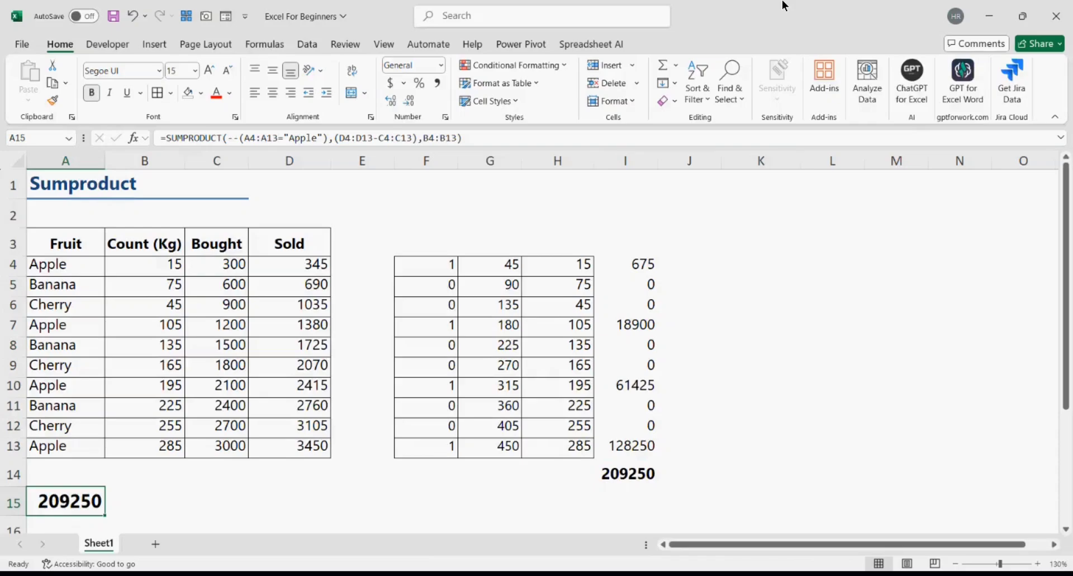
# - Insert --(C4:C13>1000) before the D4 range in A15's SUMPRODUCT, giving 208575
pyautogui.moveTo(428, 265); pyautogui.dragTo(435, 448)
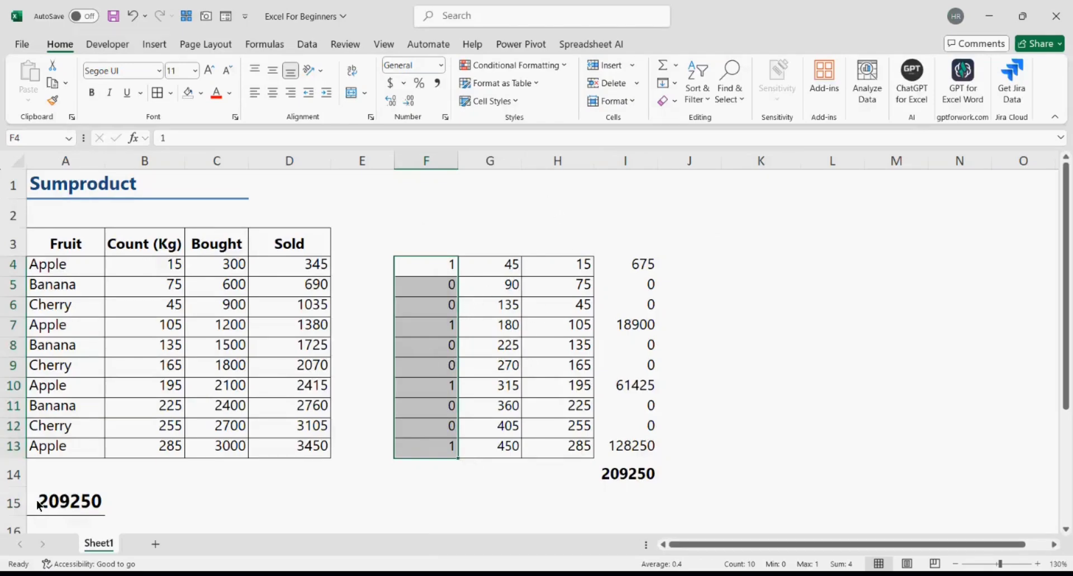
pyautogui.click(75, 506)
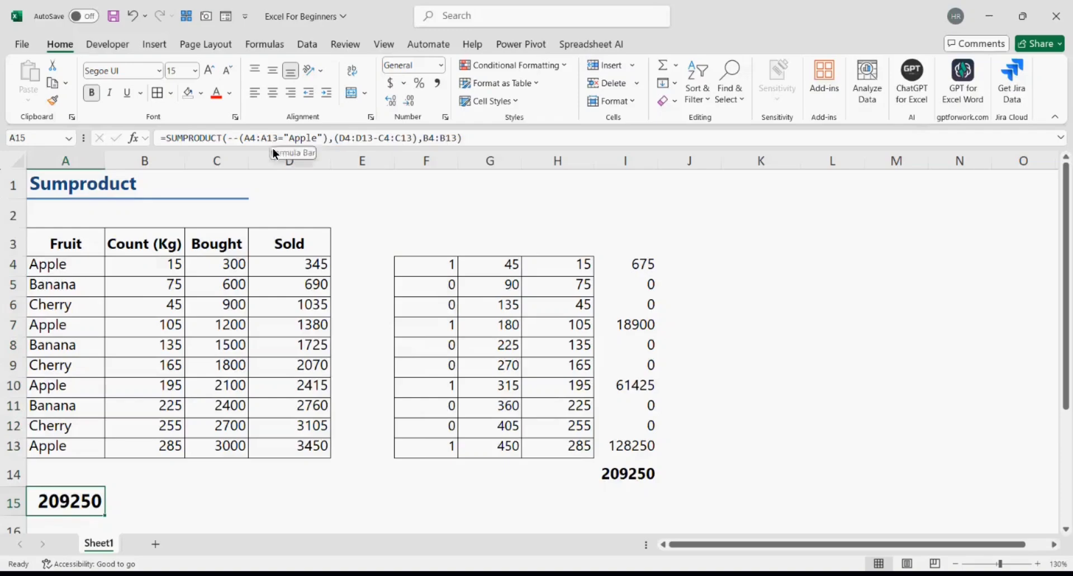
pyautogui.click(338, 139)
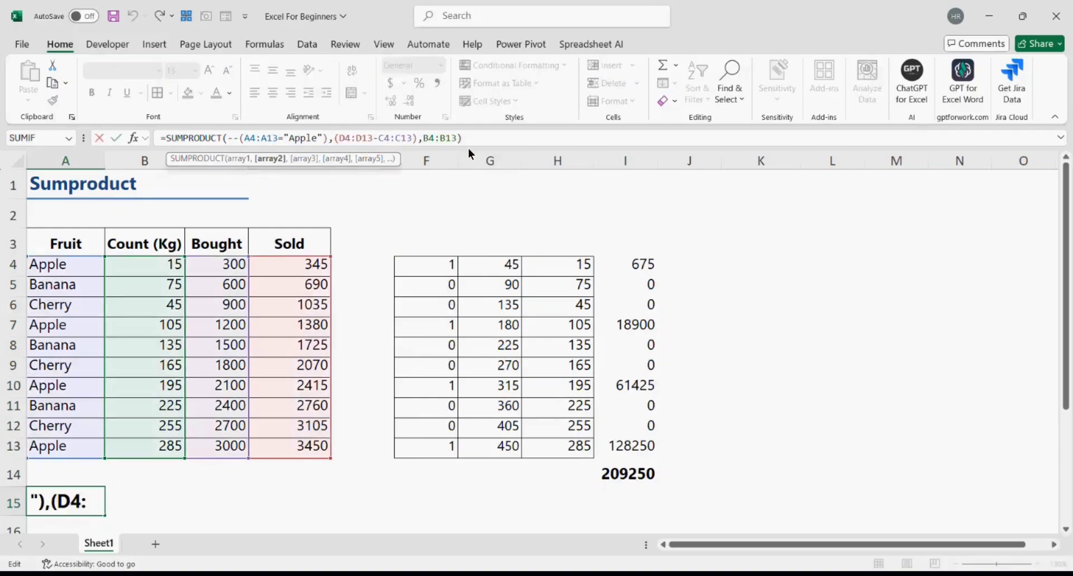
pyautogui.write('(')
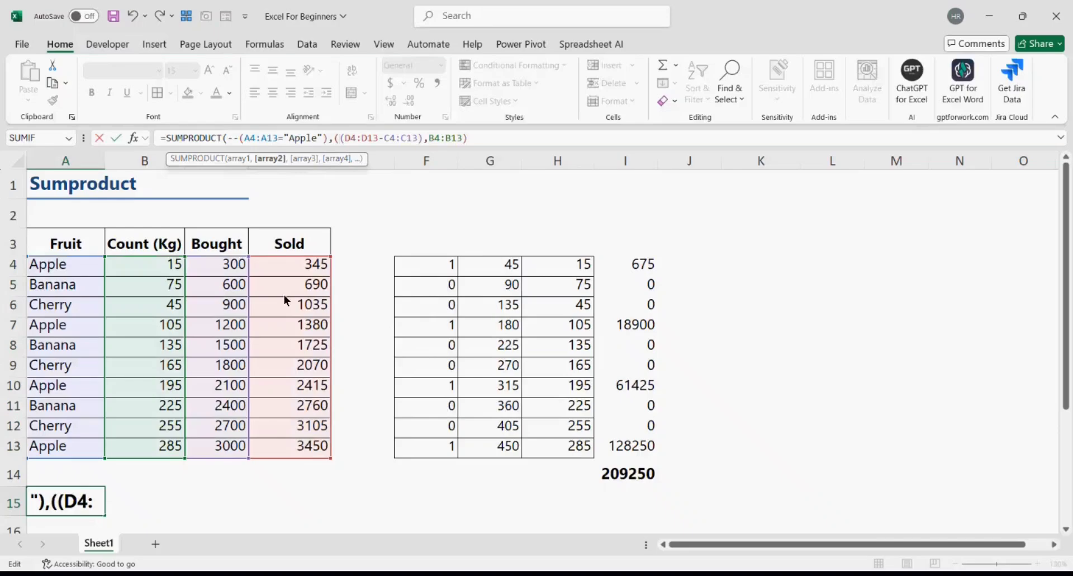
pyautogui.moveTo(203, 266); pyautogui.dragTo(218, 445)
pyautogui.write('>1000')
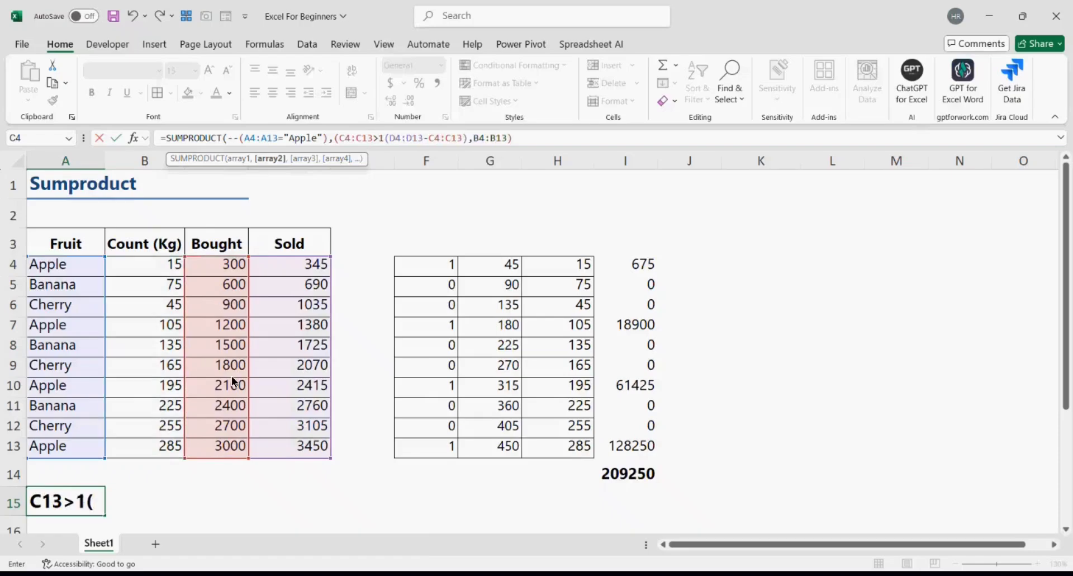
pyautogui.write('),')
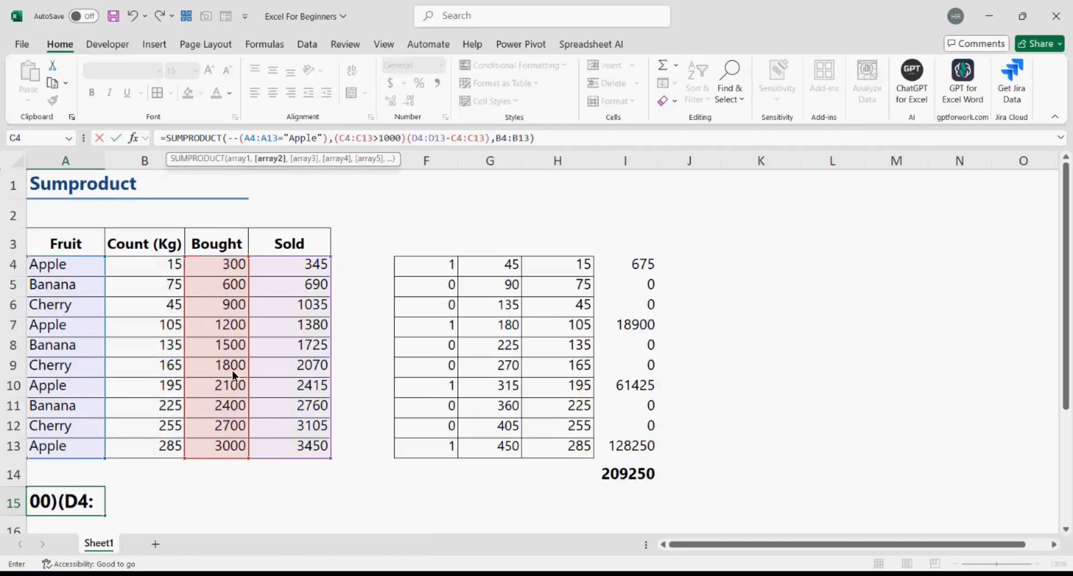
pyautogui.click(334, 140)
pyautogui.write('--')
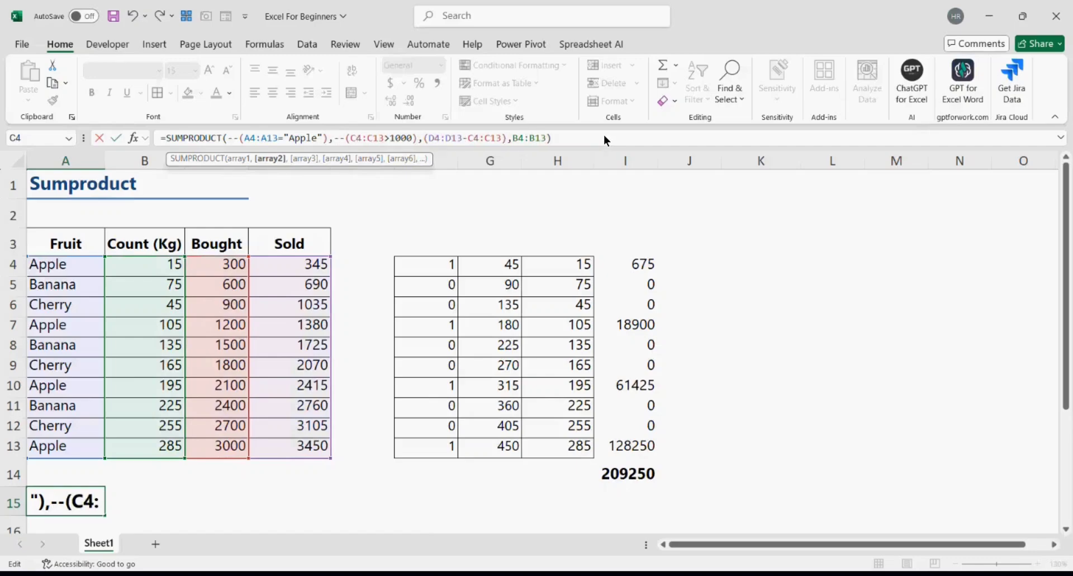
pyautogui.press('Return')
pyautogui.scroll(1, 681, 416)
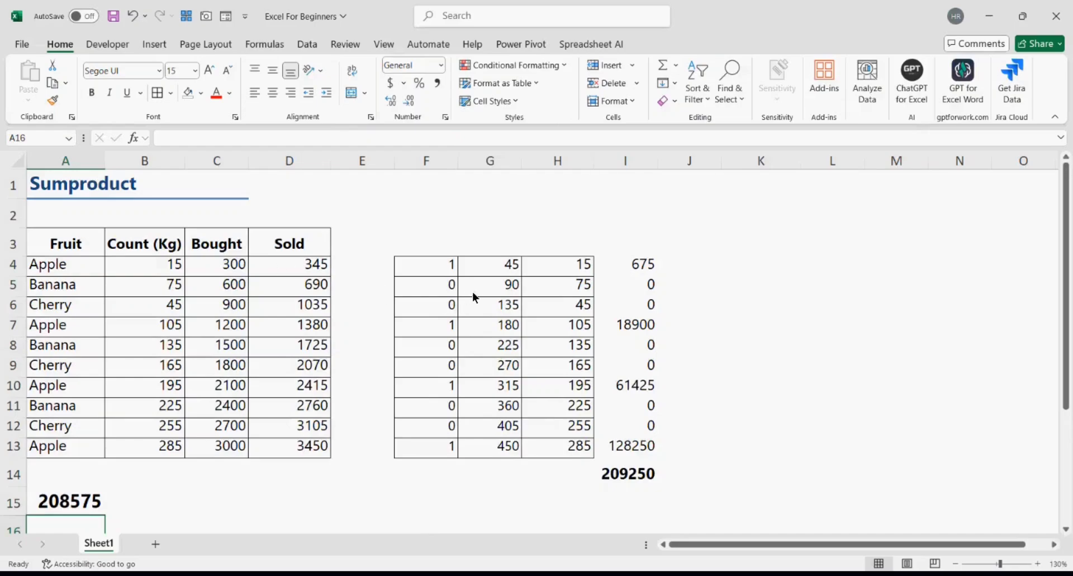
pyautogui.press('Up')
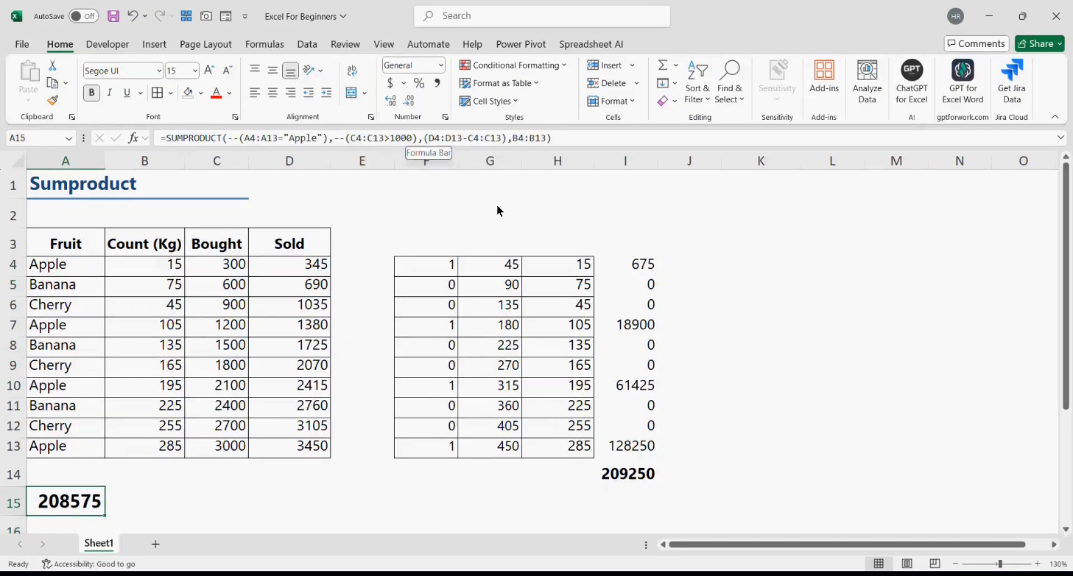
# - Insert a new column G and enter 0 in G4:G6
pyautogui.click(492, 162)
pyautogui.rightClick(492, 165)
pyautogui.click(534, 304)
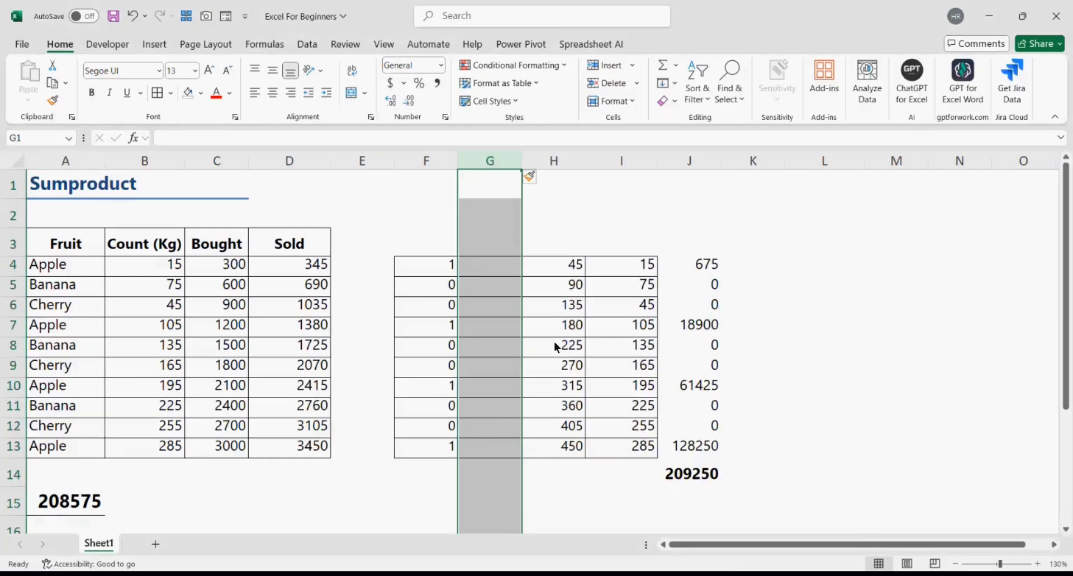
pyautogui.moveTo(220, 270); pyautogui.dragTo(216, 451)
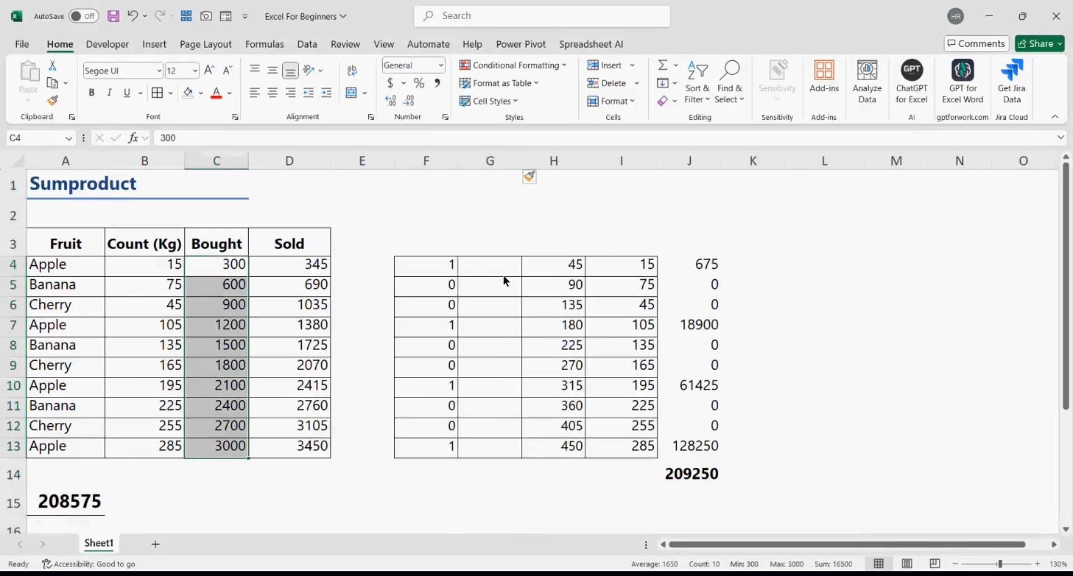
pyautogui.moveTo(486, 264); pyautogui.dragTo(484, 303)
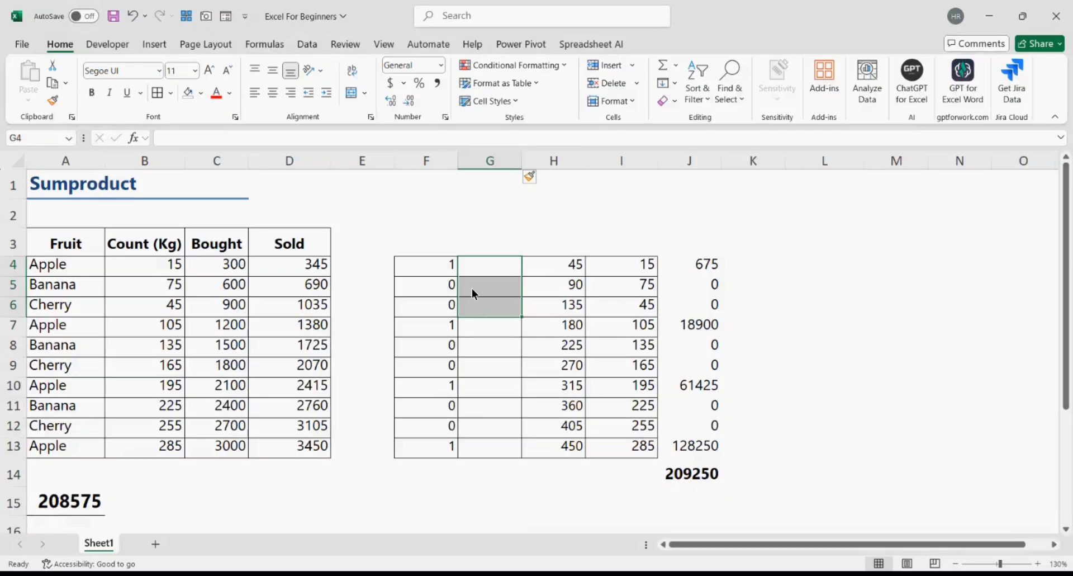
pyautogui.write('0')
pyautogui.hotkey('ctrl', 'Return')
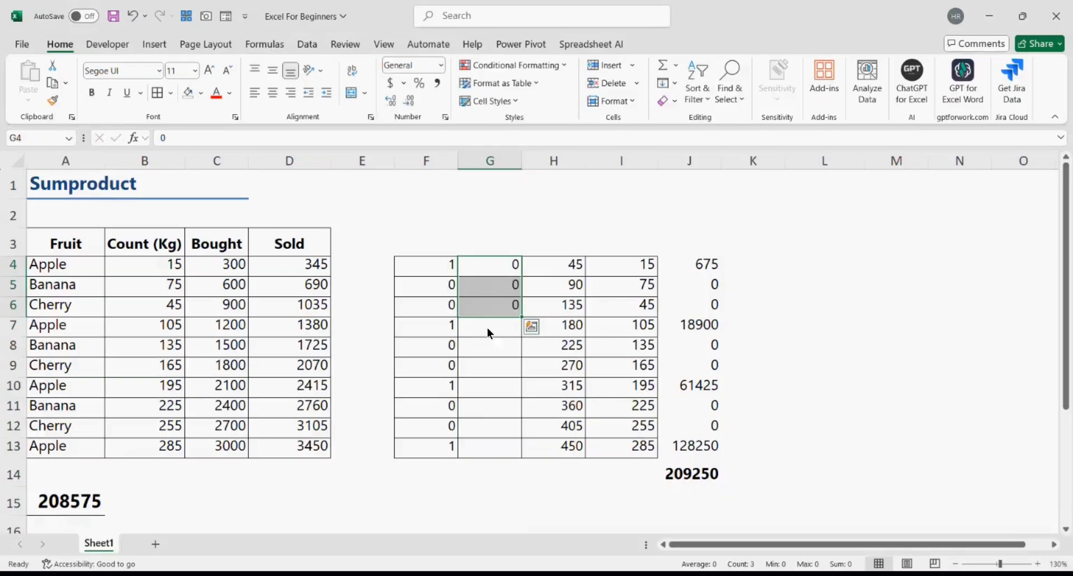
# - Enter 1 in G7:G13 and check it against Bought values above 1000
pyautogui.moveTo(487, 332); pyautogui.dragTo(486, 454)
pyautogui.write('1')
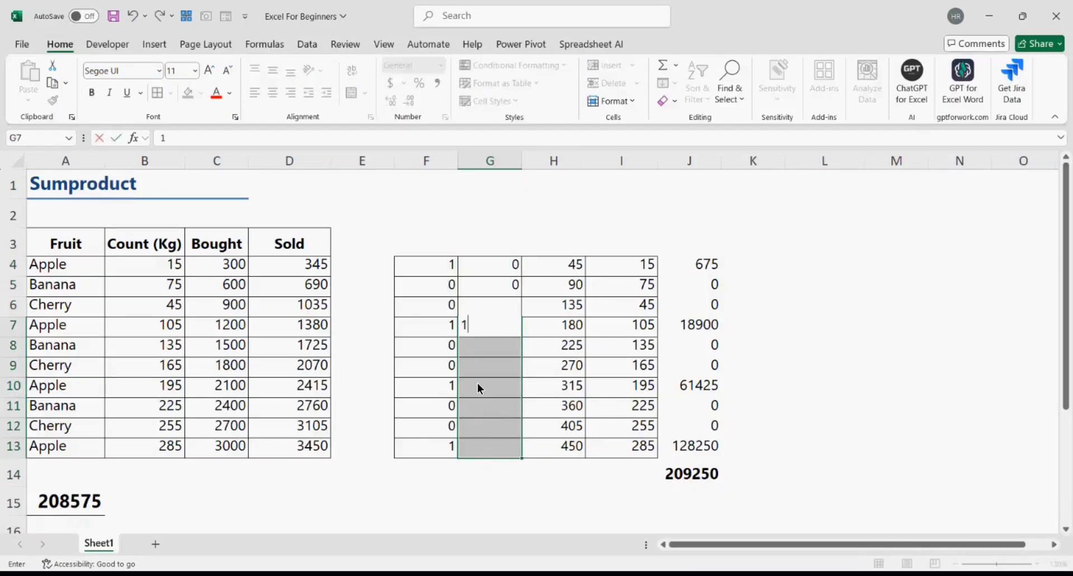
pyautogui.hotkey('ctrl', 'Return')
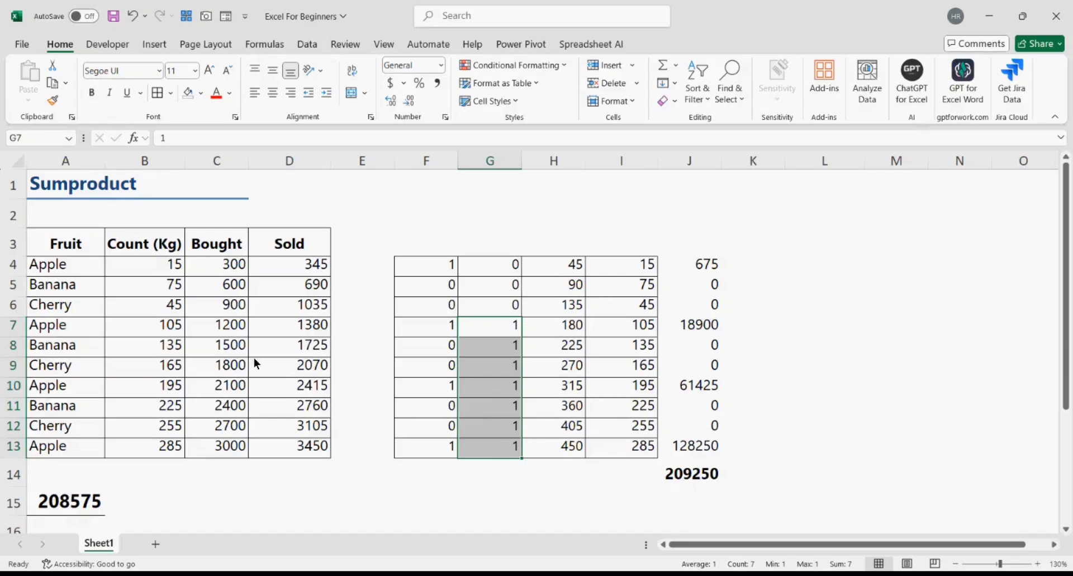
pyautogui.moveTo(221, 327); pyautogui.dragTo(224, 450)
pyautogui.moveTo(508, 329); pyautogui.dragTo(511, 442)
# - Replace J4 with =F4*G4*H4*I4, fill it down to J13, and check J14's total of 208575
pyautogui.click(687, 262)
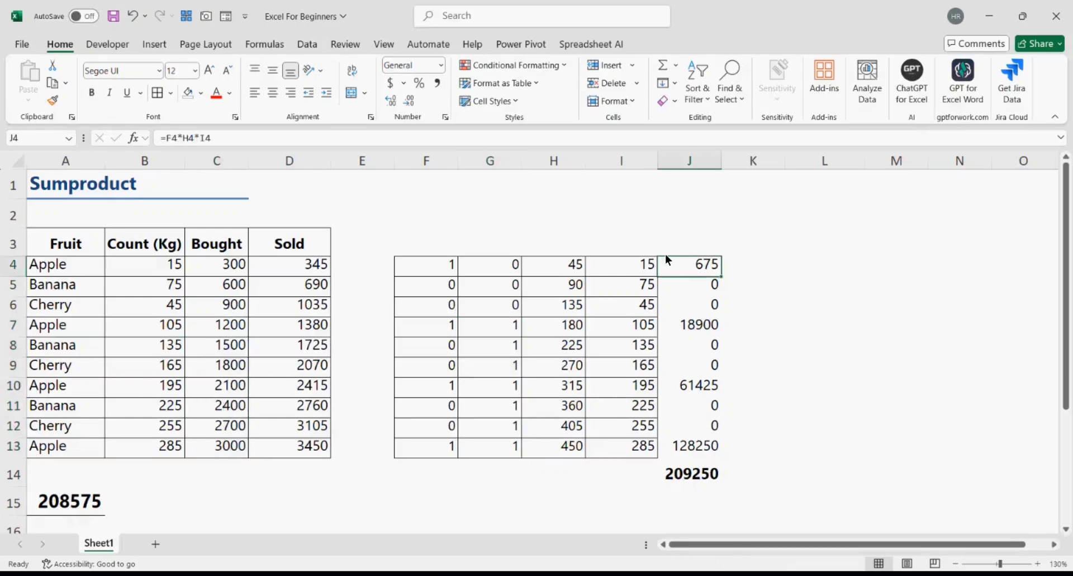
pyautogui.moveTo(163, 136); pyautogui.dragTo(565, 134)
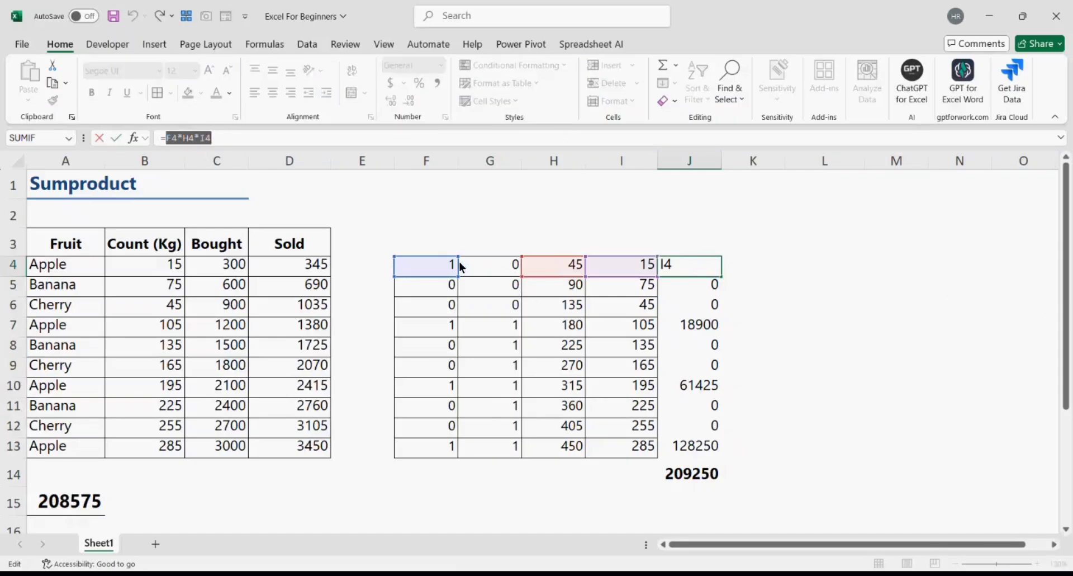
pyautogui.click(439, 265)
pyautogui.write('*')
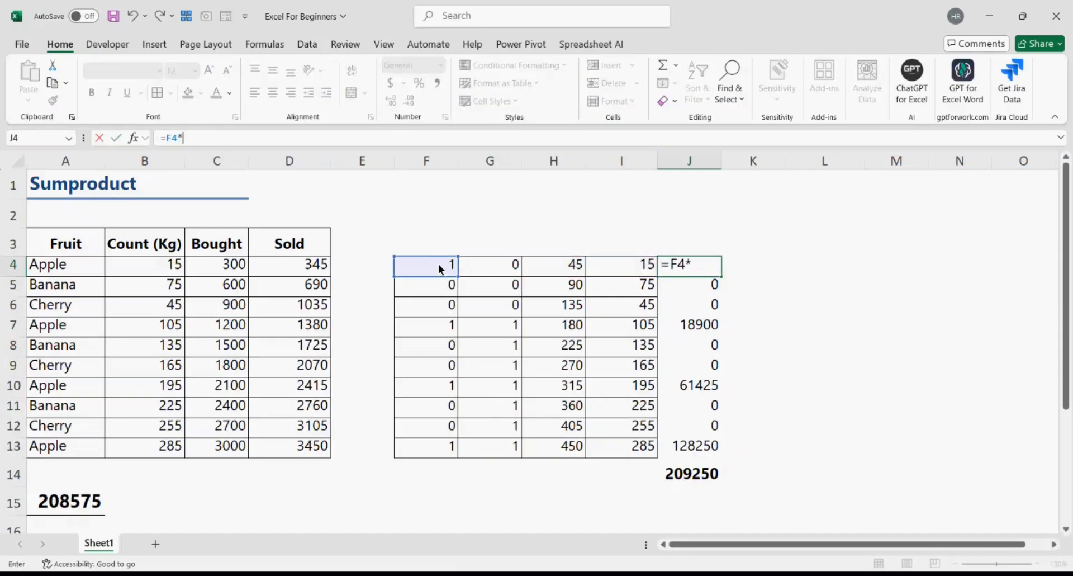
pyautogui.click(505, 265)
pyautogui.write('*')
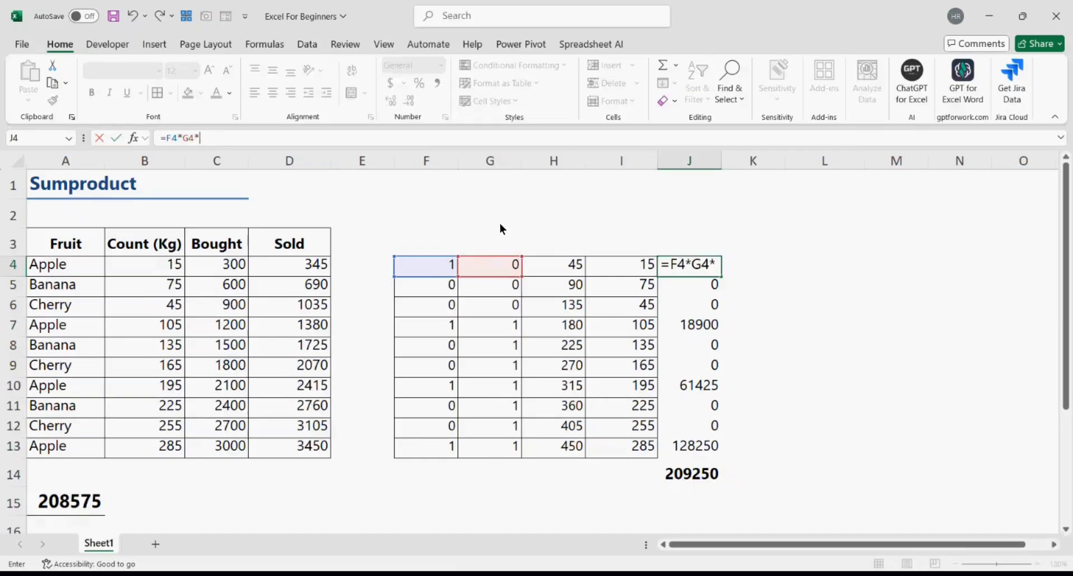
pyautogui.click(551, 263)
pyautogui.write('*')
pyautogui.click(599, 266)
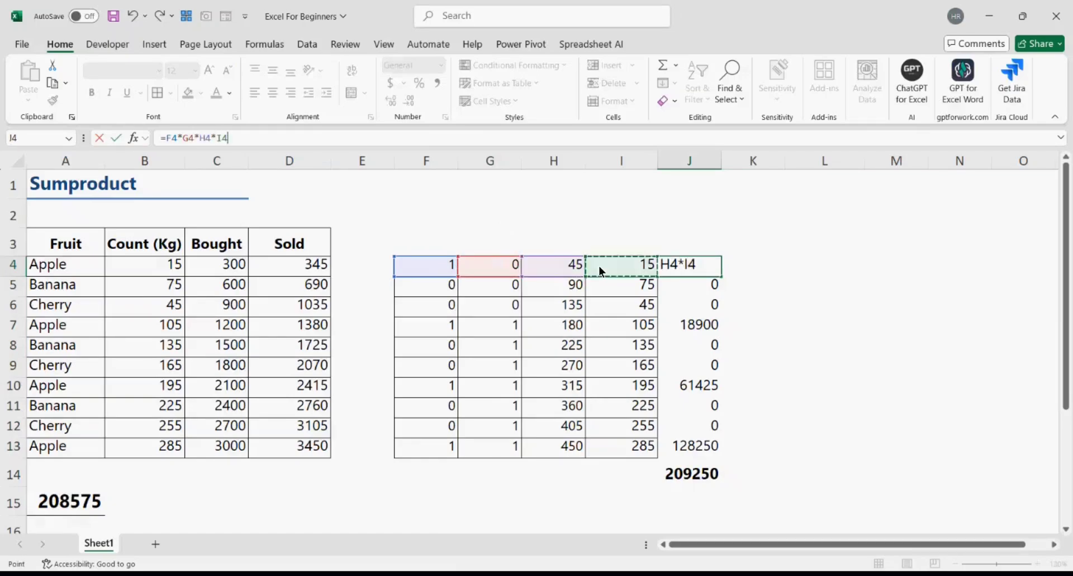
pyautogui.press('Return')
pyautogui.moveTo(704, 273); pyautogui.dragTo(689, 450)
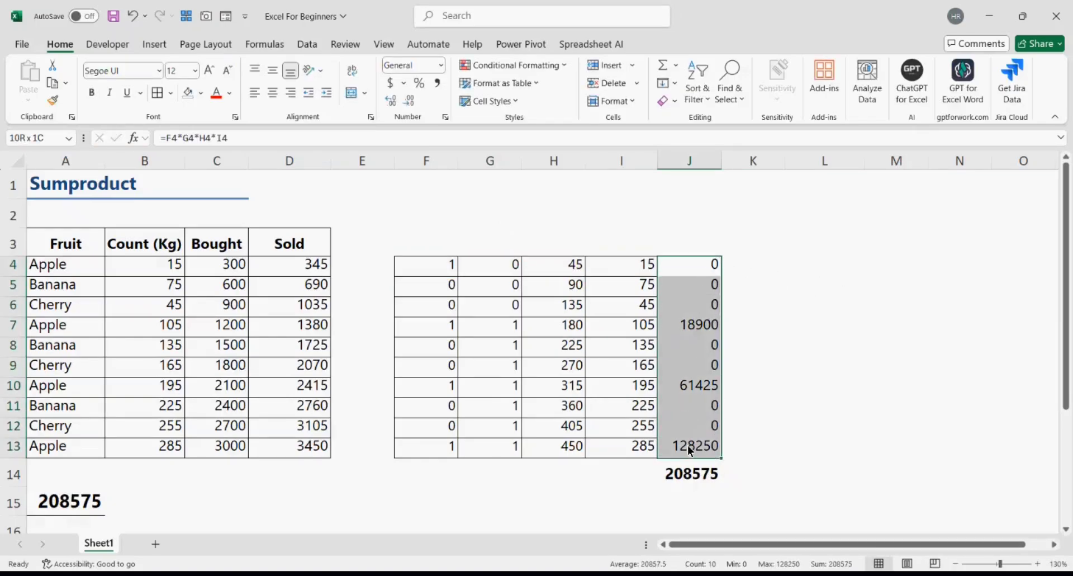
pyautogui.click(695, 478)
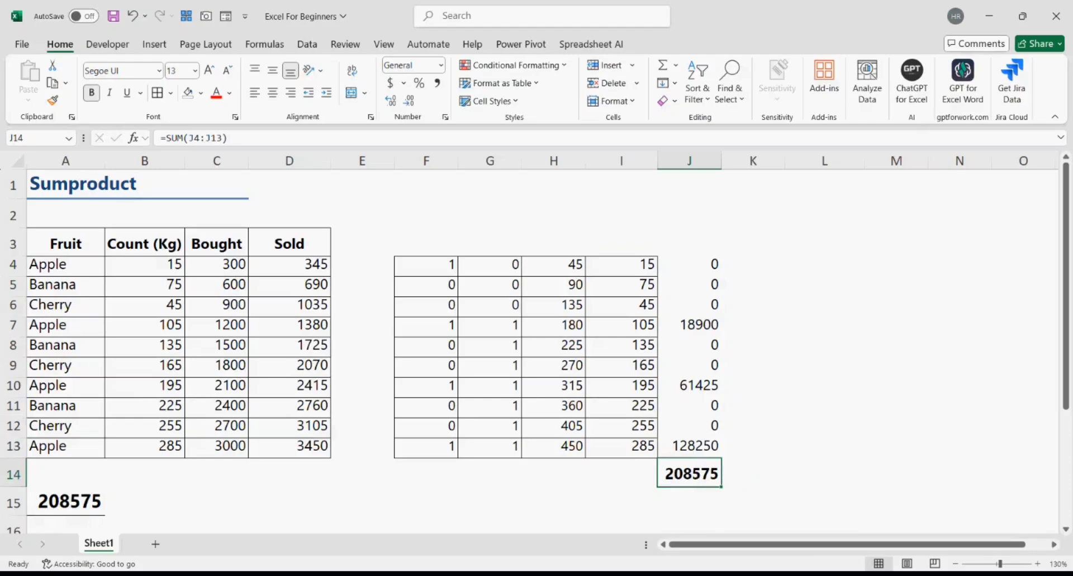